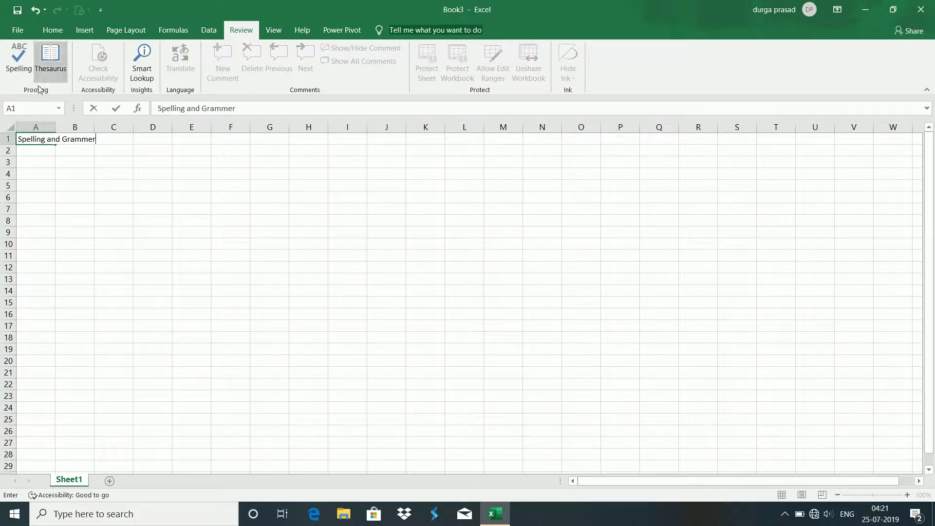
Commit 'Spelling and Grammer' in A1 and zoom the sheet to the selection at 400%.
{"action": "left_click", "coordinate": [27, 183]}
{"action": "left_click", "coordinate": [48, 140]}
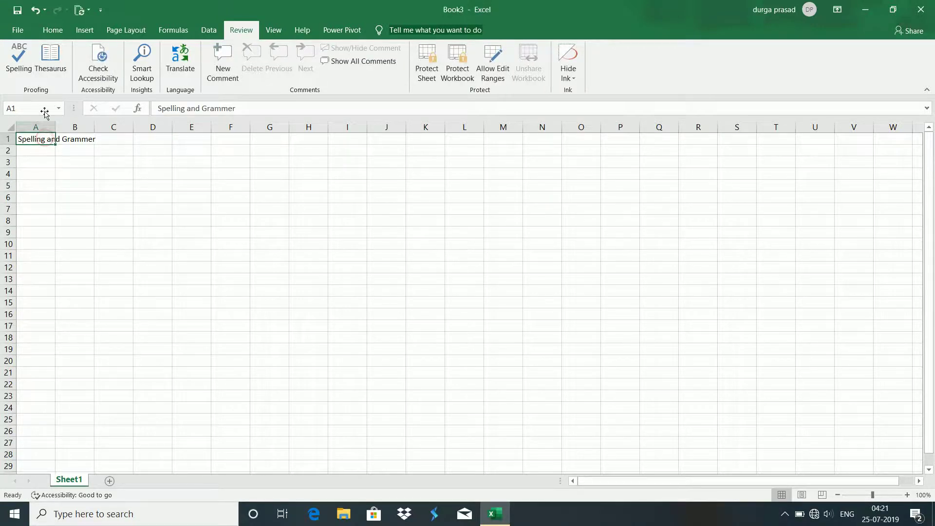
{"action": "left_click", "coordinate": [281, 33]}
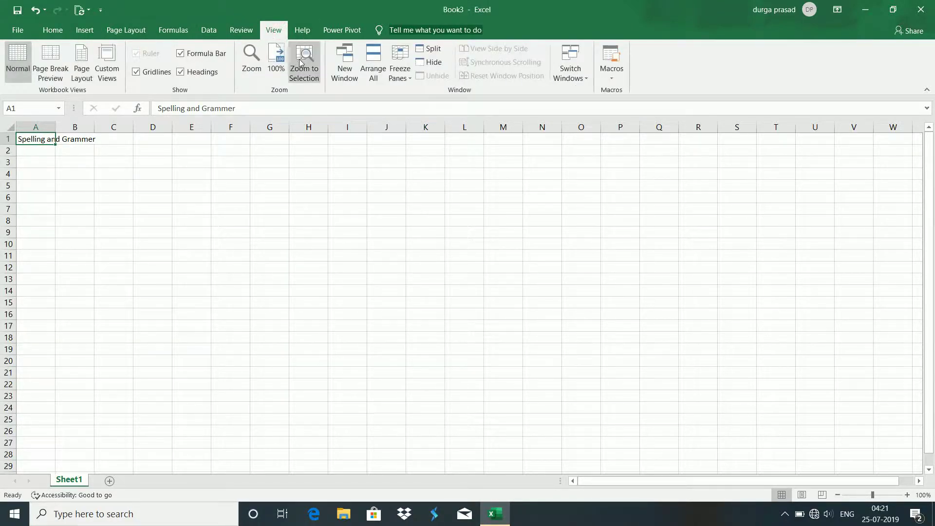
{"action": "left_click", "coordinate": [300, 62]}
{"action": "left_click", "coordinate": [253, 246]}
{"action": "left_click", "coordinate": [186, 220]}
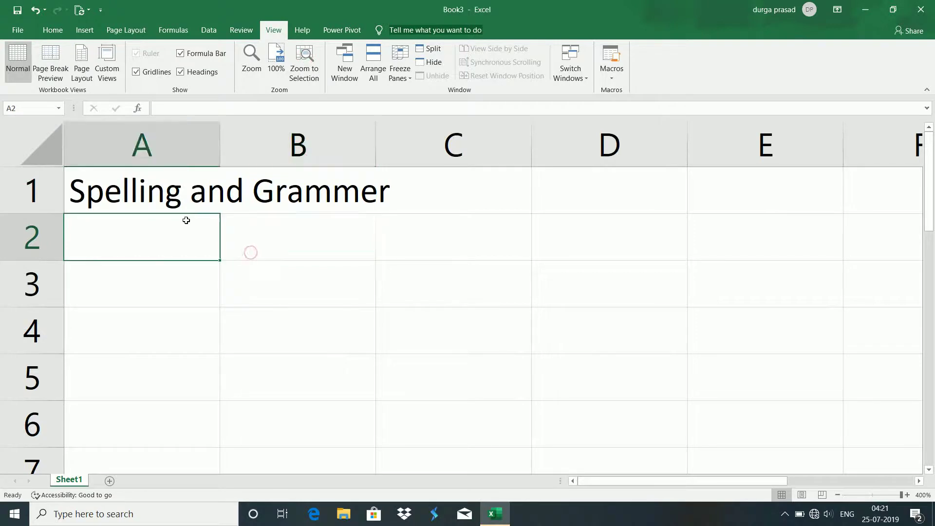
{"action": "key", "text": "Up"}
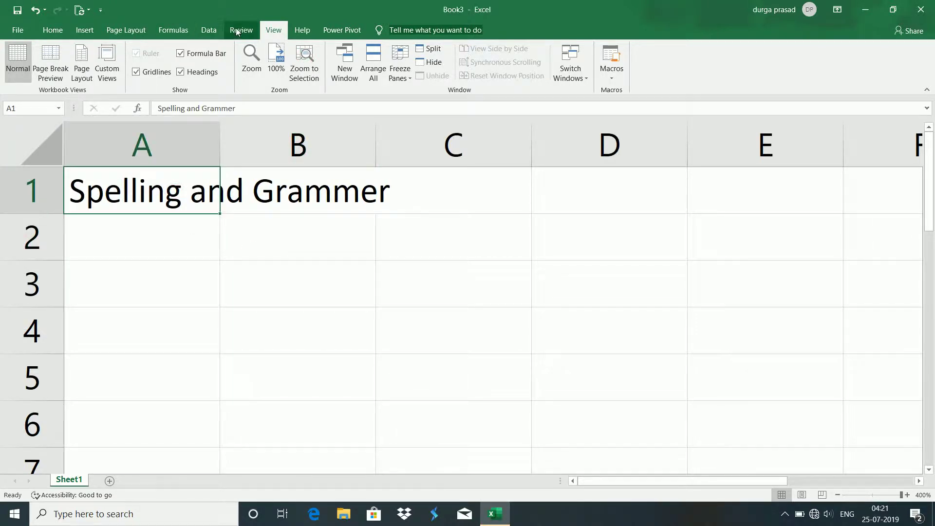
Switch to the Review tab, reselect A1, and start a spell check.
{"action": "left_click", "coordinate": [236, 30]}
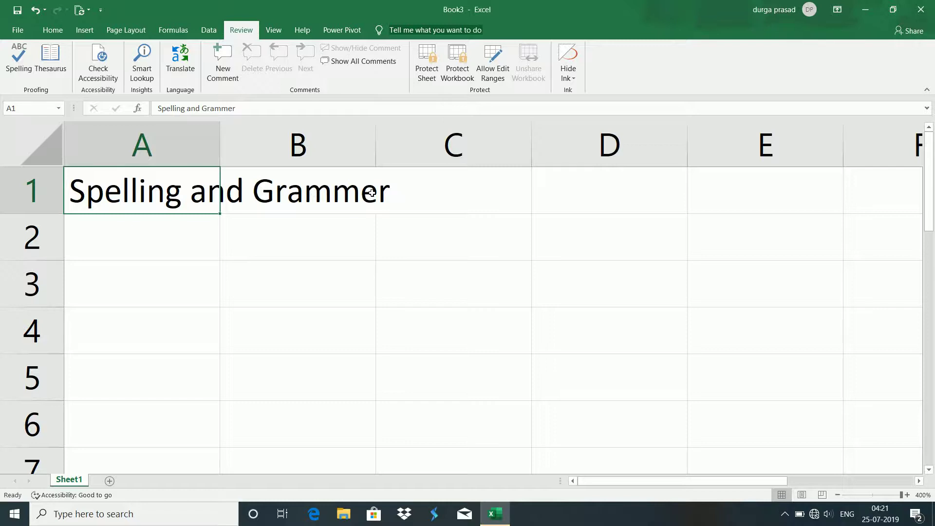
{"action": "left_click", "coordinate": [372, 192]}
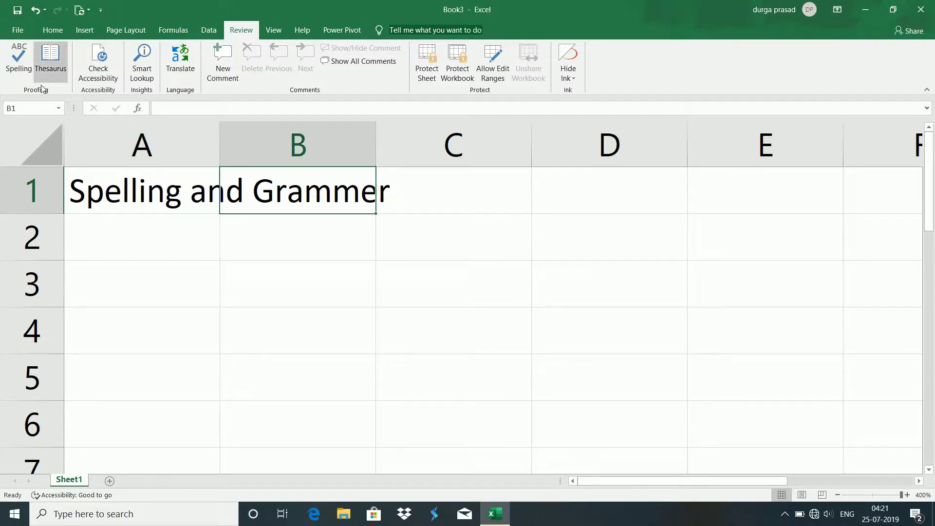
{"action": "key", "text": "Left"}
{"action": "left_click", "coordinate": [18, 62]}
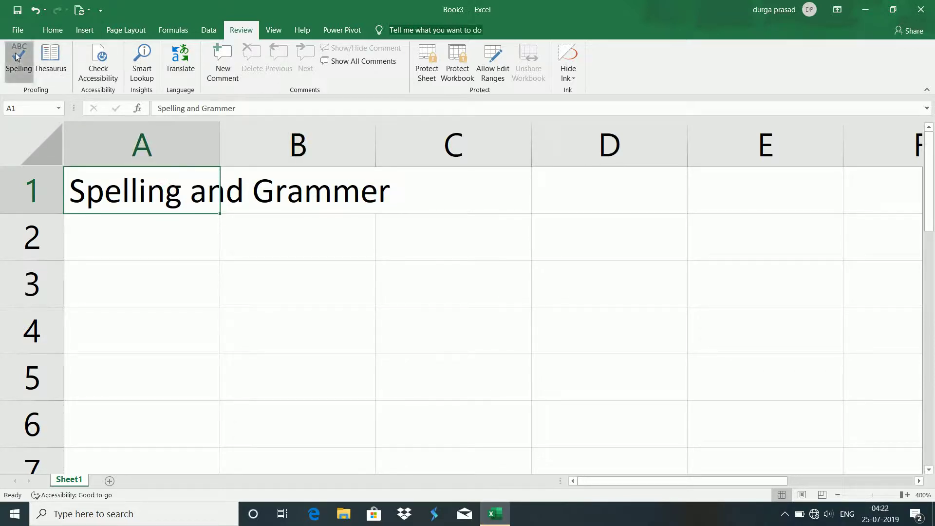
Replace 'Grammer' with the suggested 'Grammar' and dismiss the spell-check-complete message.
{"action": "left_click_drag", "start_coordinate": [558, 97], "coordinate": [475, 237]}
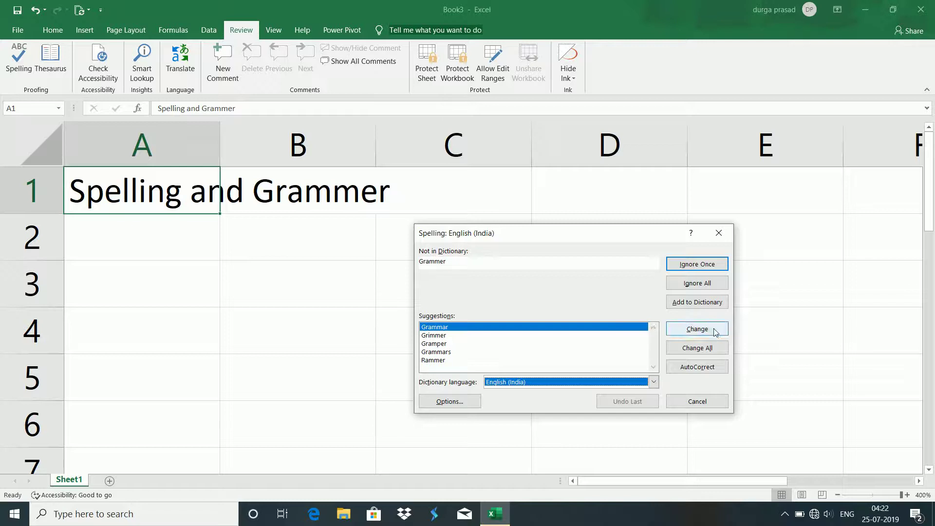
{"action": "left_click", "coordinate": [697, 329]}
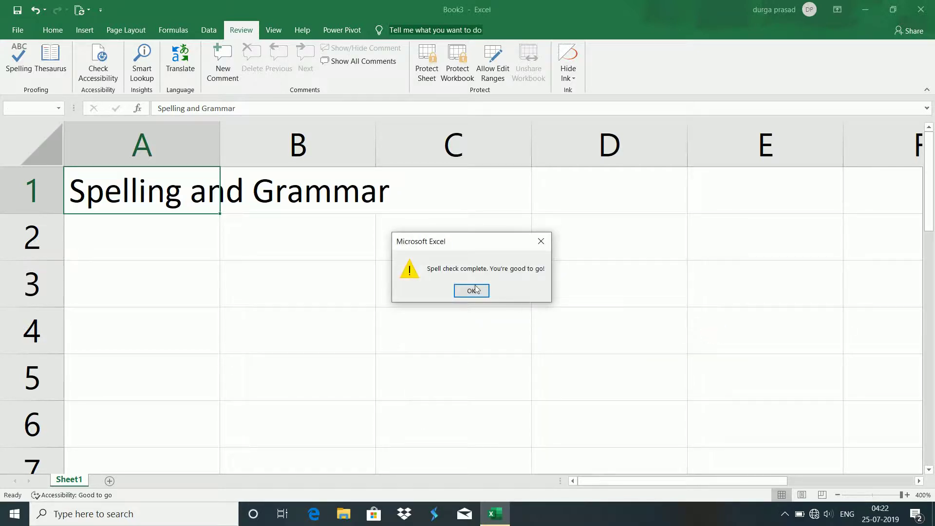
{"action": "left_click", "coordinate": [471, 291]}
Scroll the sheet down and back up to review the corrected A1 text.
{"action": "scroll", "coordinate": [472, 295], "scroll_direction": "down", "scroll_amount": 7}
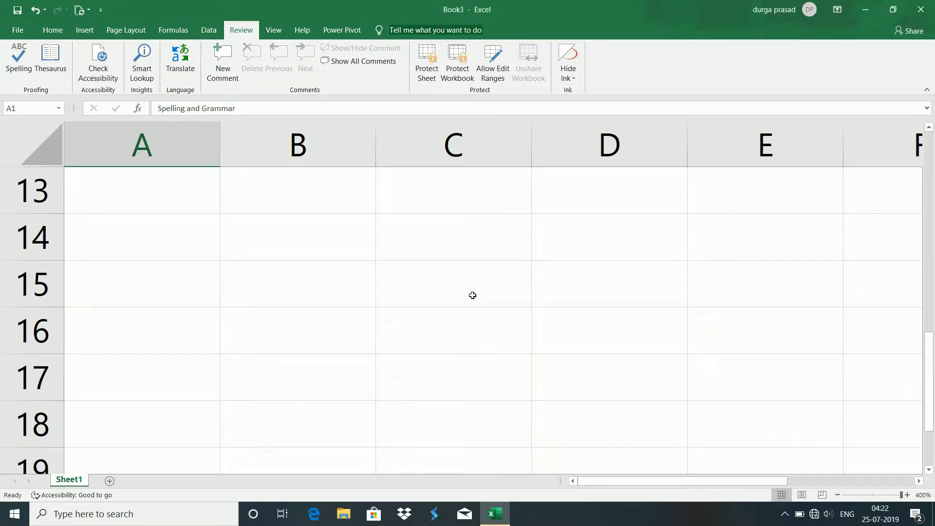
{"action": "scroll", "coordinate": [472, 295], "scroll_direction": "up", "scroll_amount": 7}
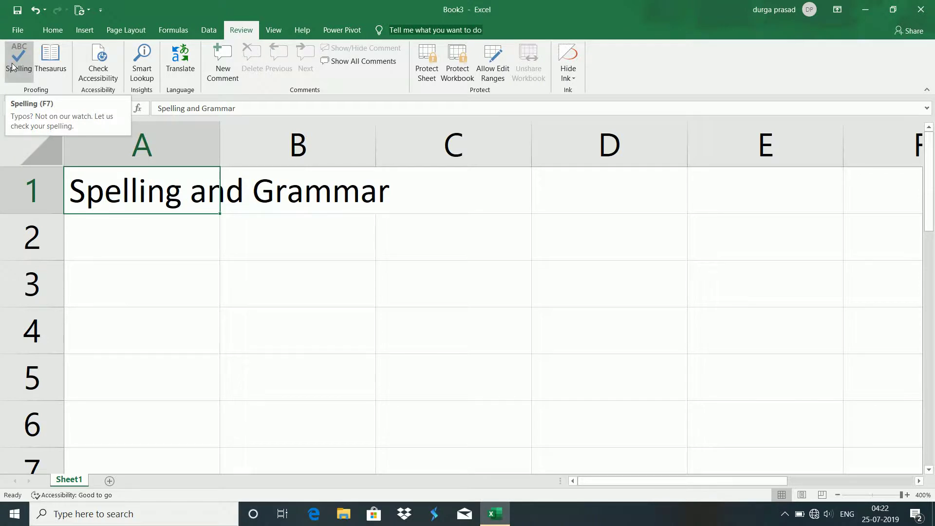
Open the Thesaurus pane for cell A1 and put the cursor in its search box.
{"action": "left_click", "coordinate": [133, 237]}
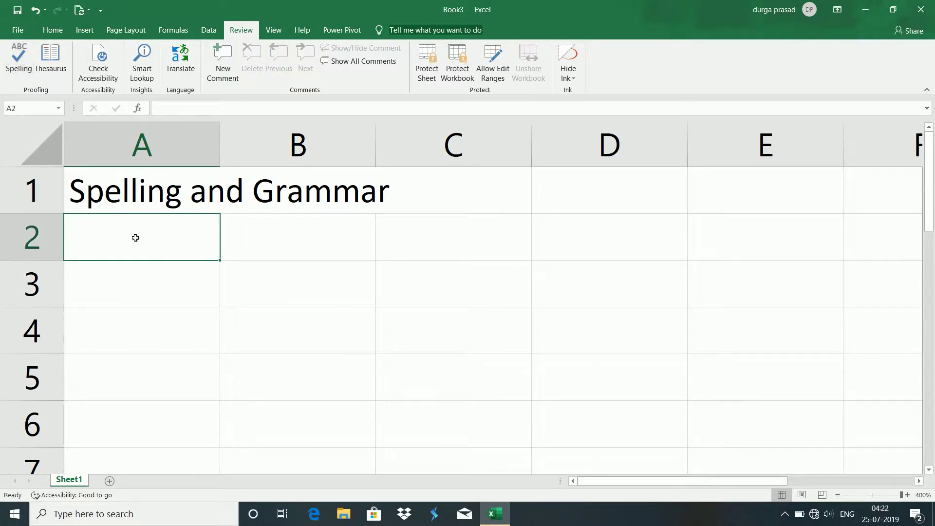
{"action": "left_click", "coordinate": [50, 55]}
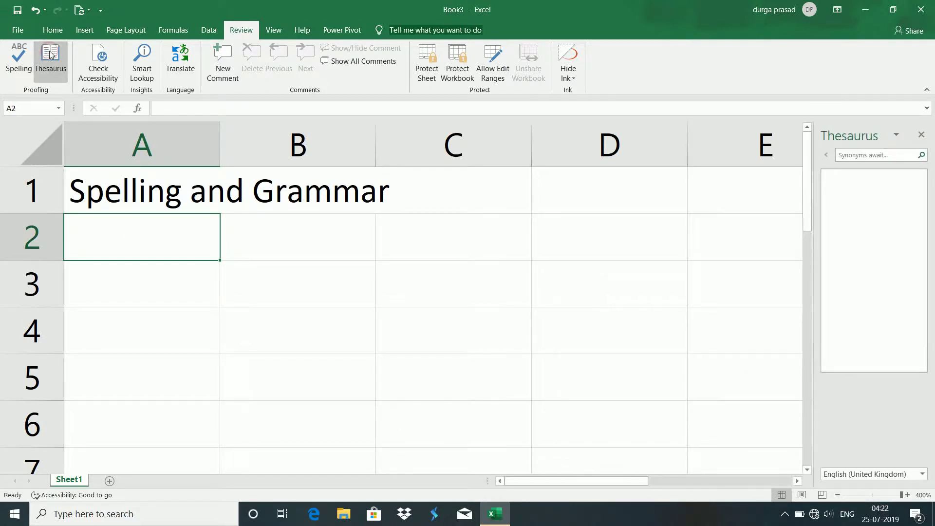
{"action": "left_click", "coordinate": [147, 188]}
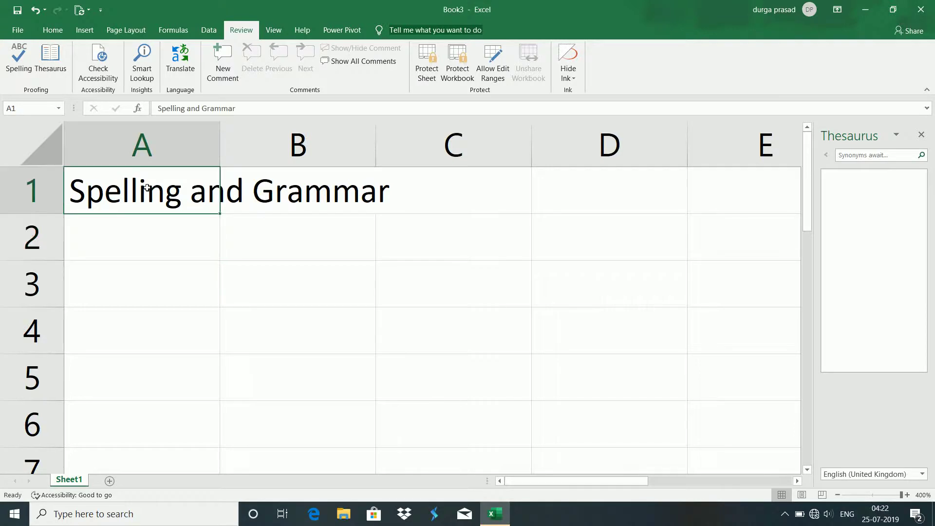
{"action": "left_click", "coordinate": [896, 155]}
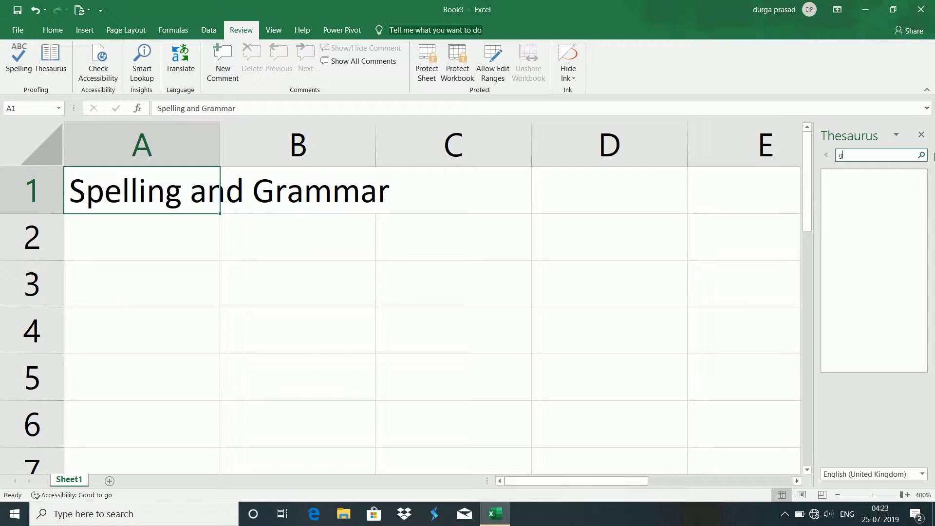
Look up thesaurus synonyms for 'grammar', then close the Thesaurus pane.
{"action": "type", "text": "mmar"}
{"action": "key", "text": "Return"}
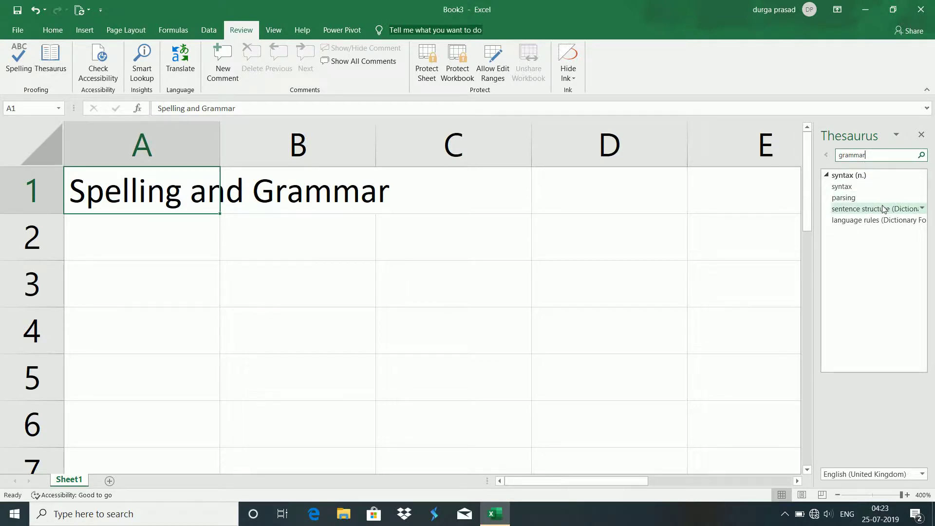
{"action": "left_click", "coordinate": [922, 135]}
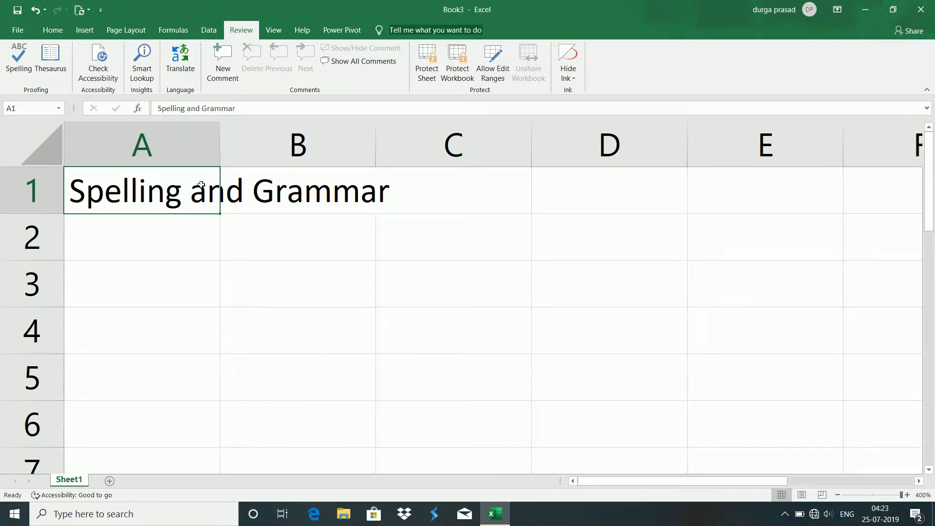
{"action": "left_click", "coordinate": [146, 253]}
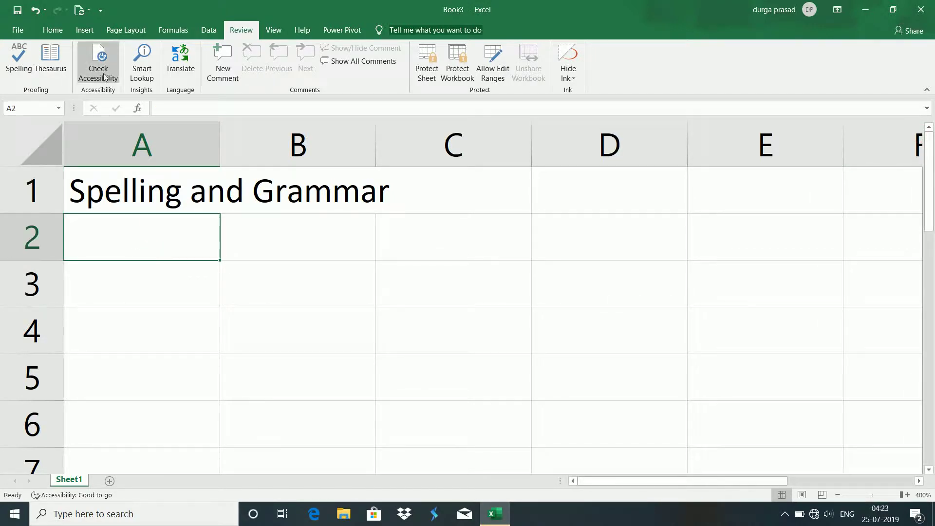
{"action": "left_click", "coordinate": [99, 59]}
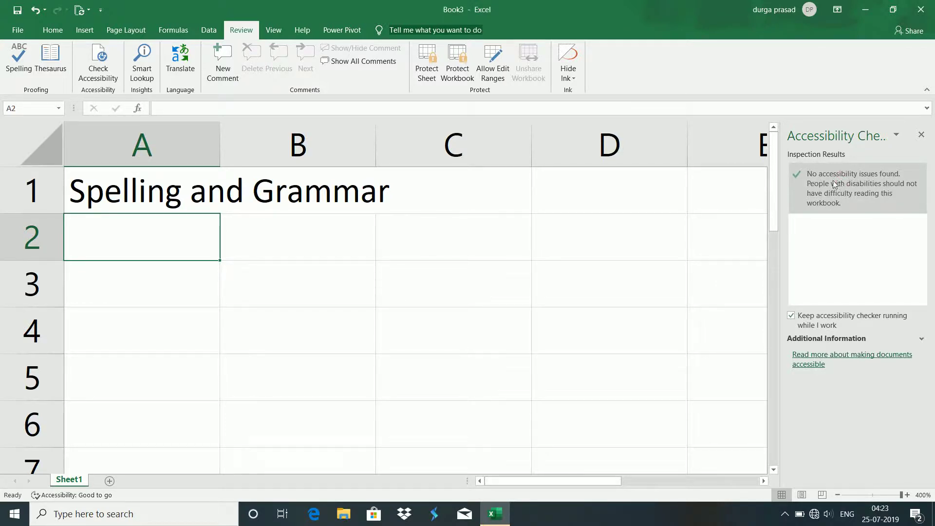
{"action": "left_click", "coordinate": [841, 182]}
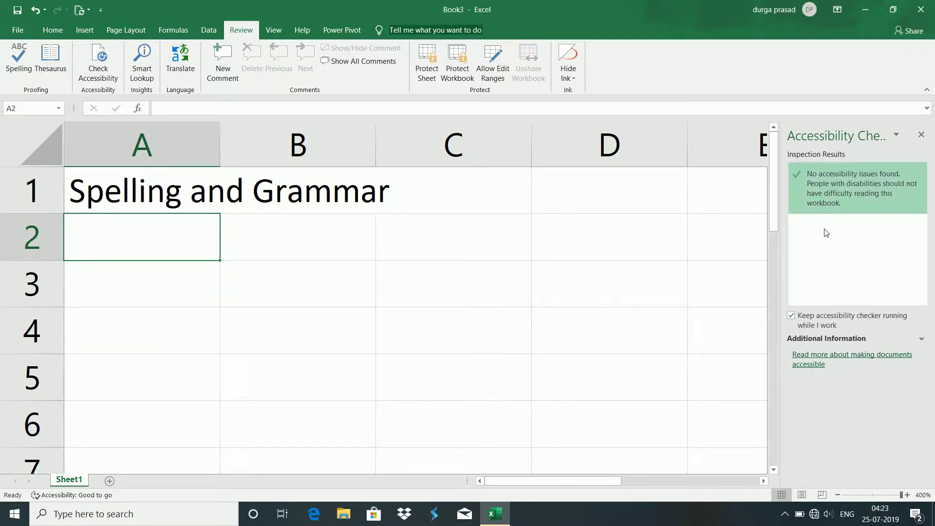
{"action": "left_click", "coordinate": [920, 135]}
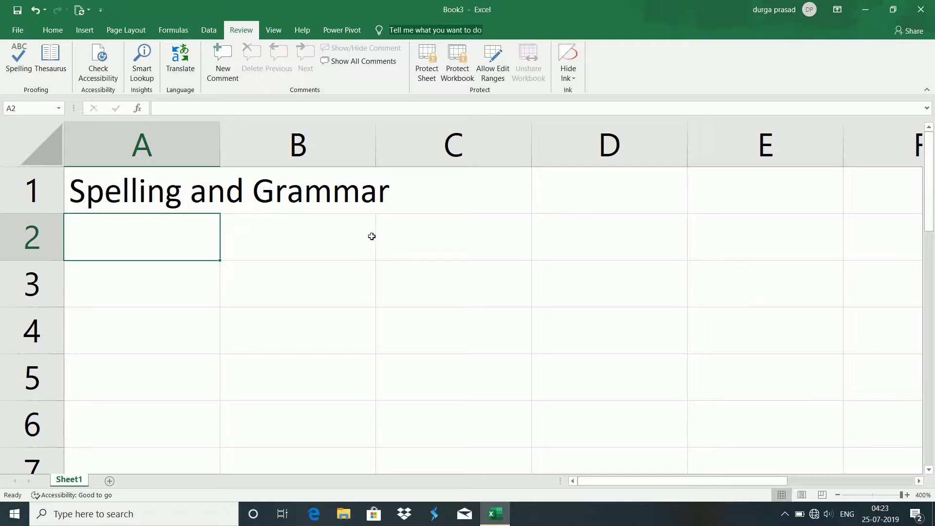
Enter 'Smart Look Up' in A2, rejecting the AutoComplete suggestion, and 'Theasaurus' in A3.
{"action": "left_click", "coordinate": [203, 243]}
{"action": "type", "text": "S"}
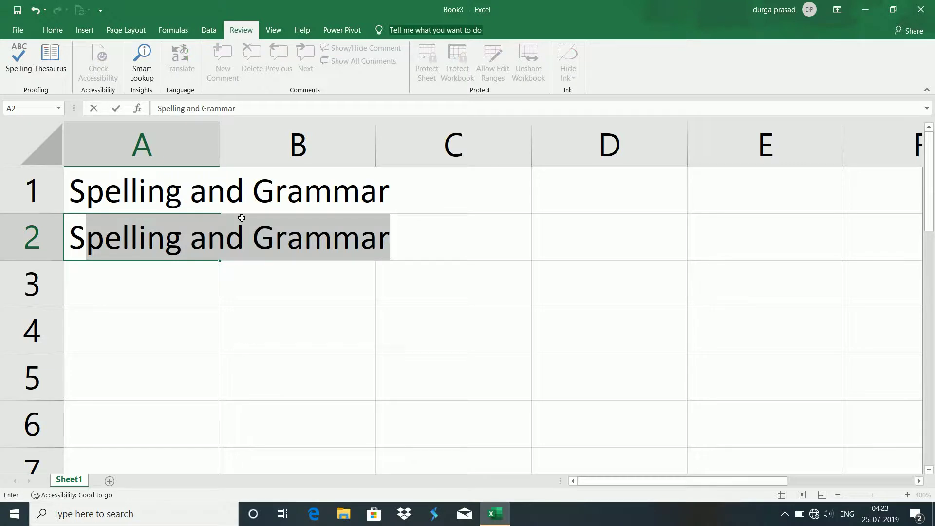
{"action": "key", "text": "BackSpace"}
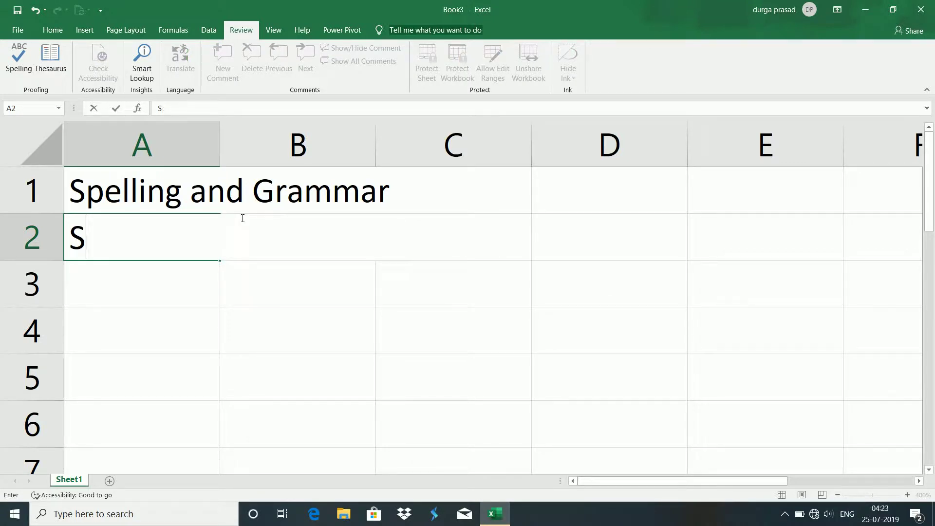
{"action": "type", "text": "mart "}
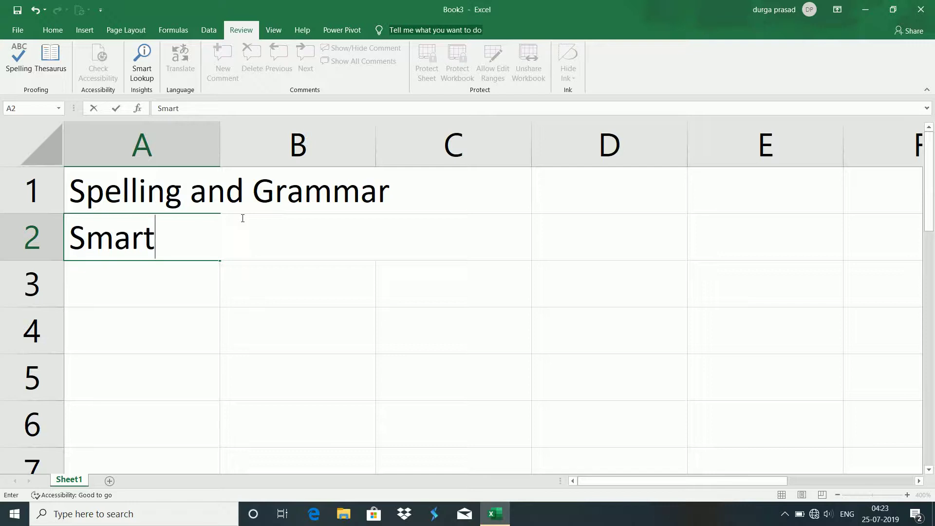
{"action": "type", "text": "Look Up"}
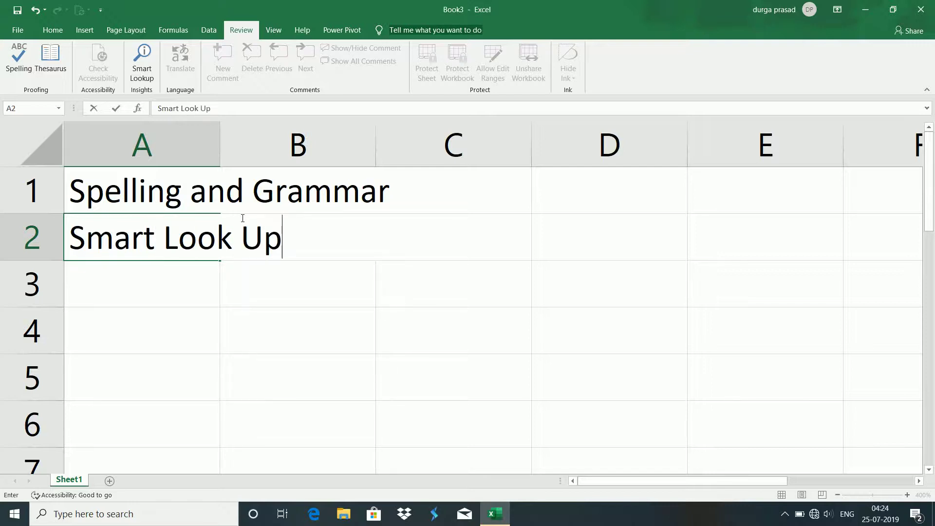
{"action": "key", "text": "Return"}
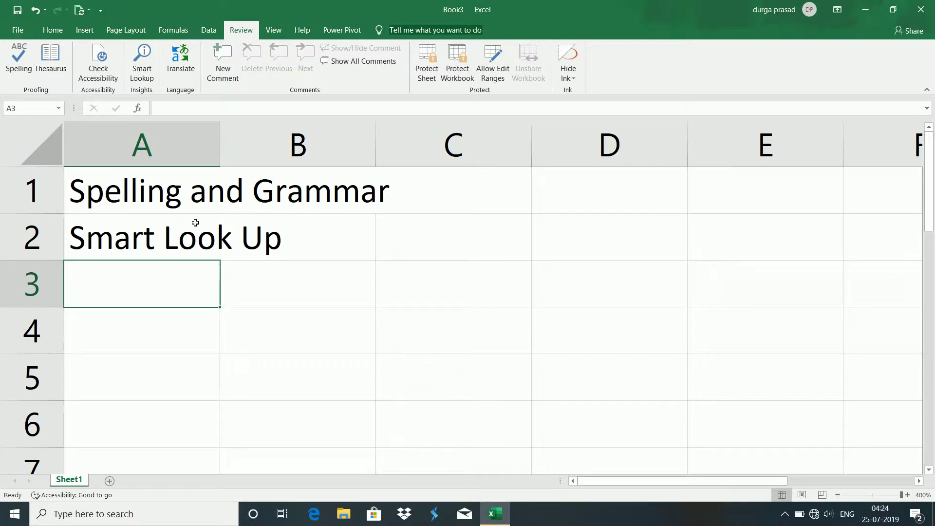
{"action": "type", "text": "THea"}
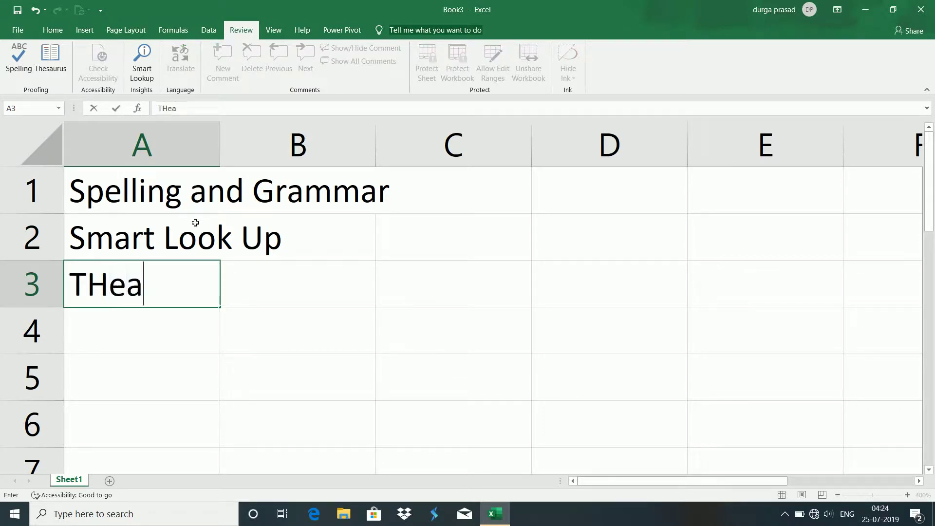
{"action": "type", "text": "saurus"}
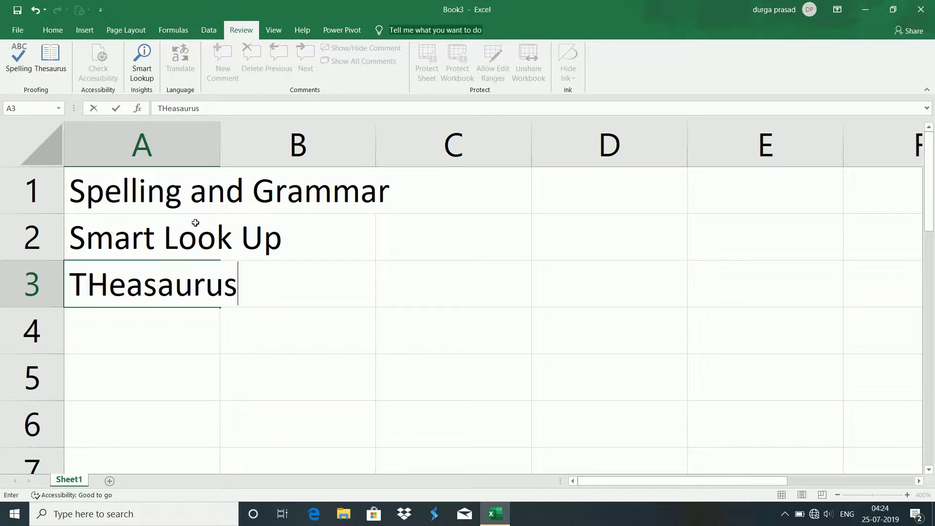
{"action": "key", "text": "Return"}
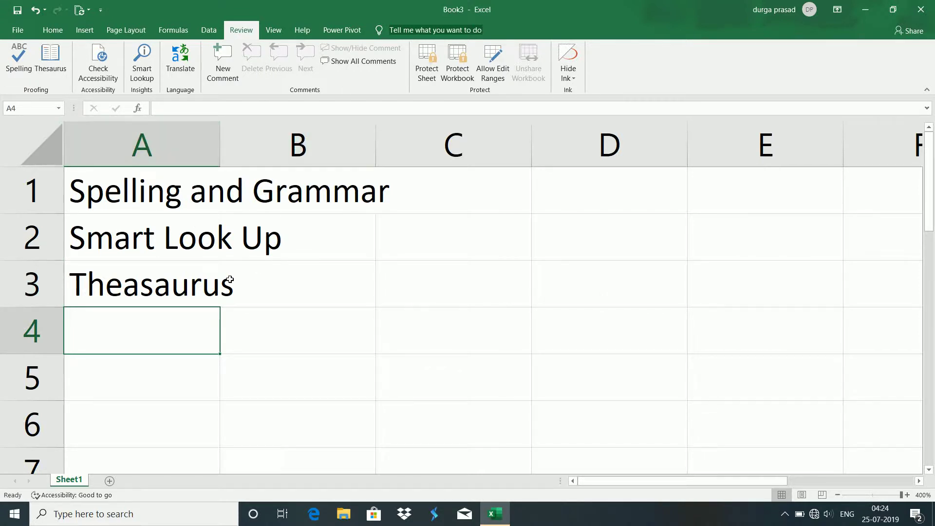
Run Smart Lookup, then try Page Layout and Page Break Preview views before returning to Normal.
{"action": "left_click", "coordinate": [143, 53]}
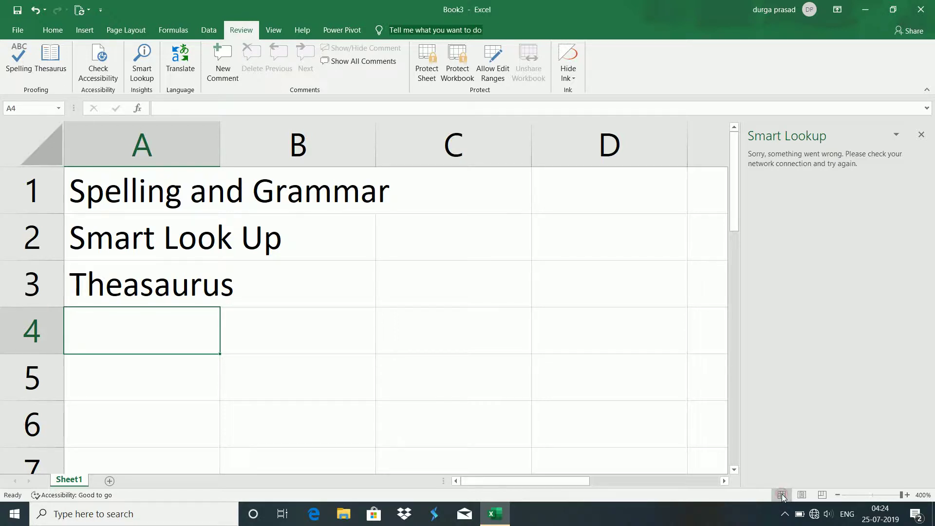
{"action": "left_click", "coordinate": [802, 493]}
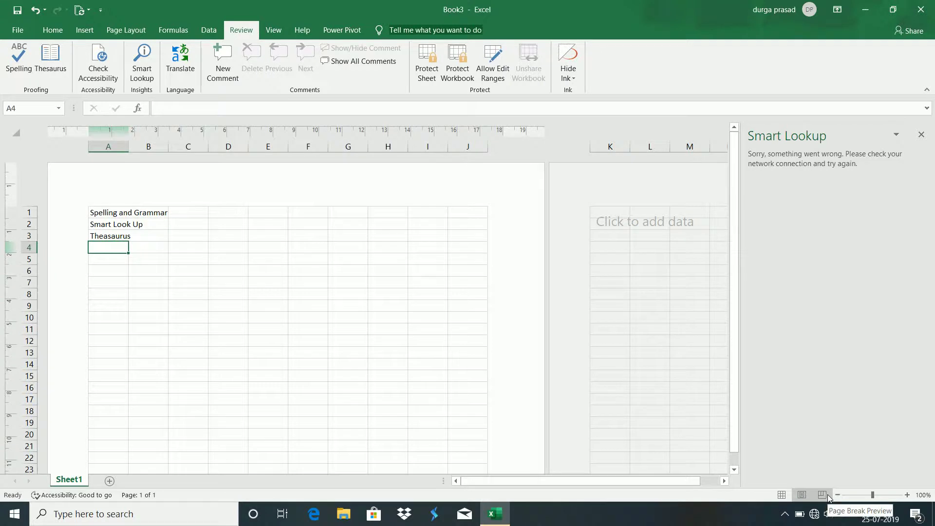
{"action": "left_click", "coordinate": [827, 494]}
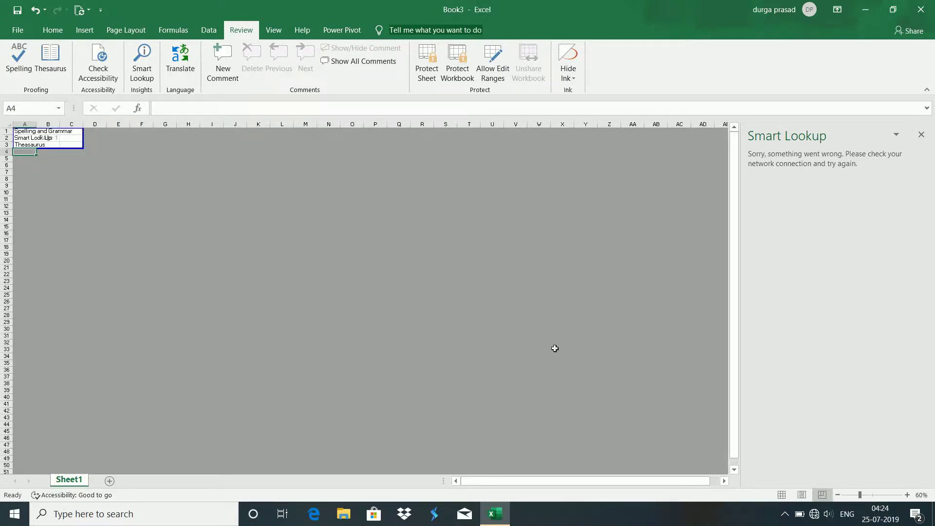
{"action": "left_click", "coordinate": [802, 495]}
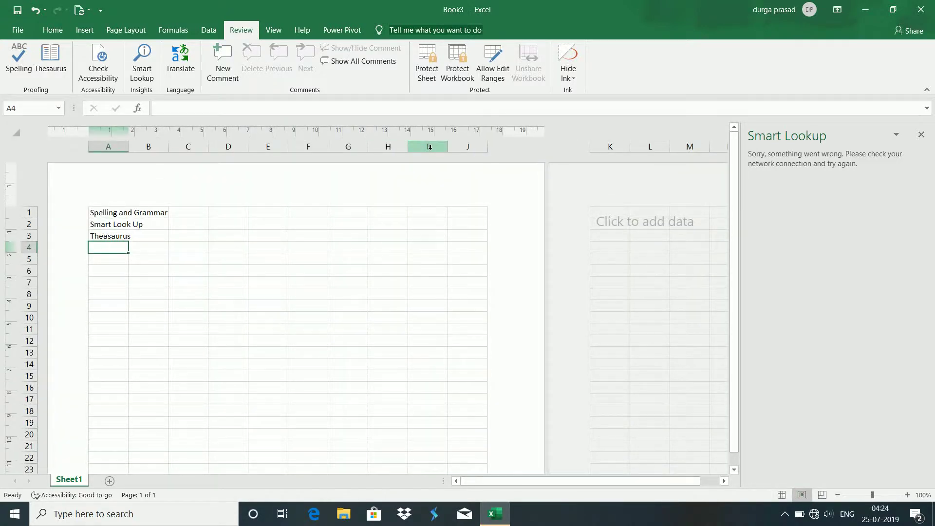
{"action": "scroll", "coordinate": [488, 287], "scroll_direction": "down", "scroll_amount": 7}
{"action": "scroll", "coordinate": [465, 290], "scroll_direction": "down", "scroll_amount": 5}
{"action": "scroll", "coordinate": [463, 290], "scroll_direction": "up", "scroll_amount": 13}
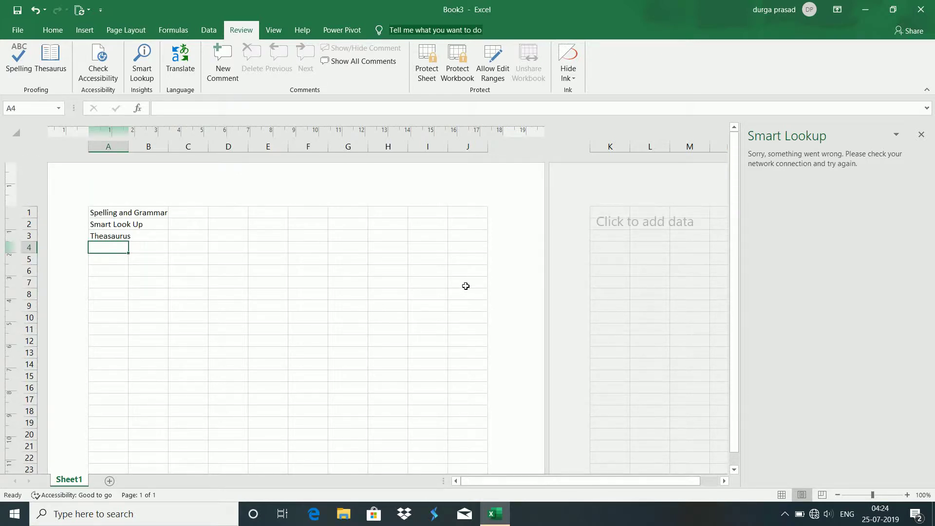
{"action": "left_click", "coordinate": [782, 494]}
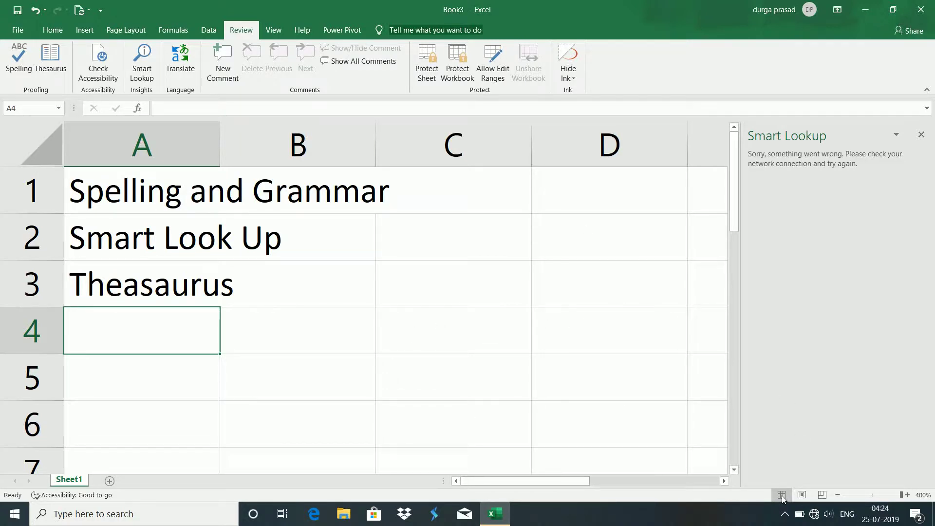
Preview Page Layout and Page Break views once more, return to Normal, and close Smart Lookup.
{"action": "left_click", "coordinate": [803, 495]}
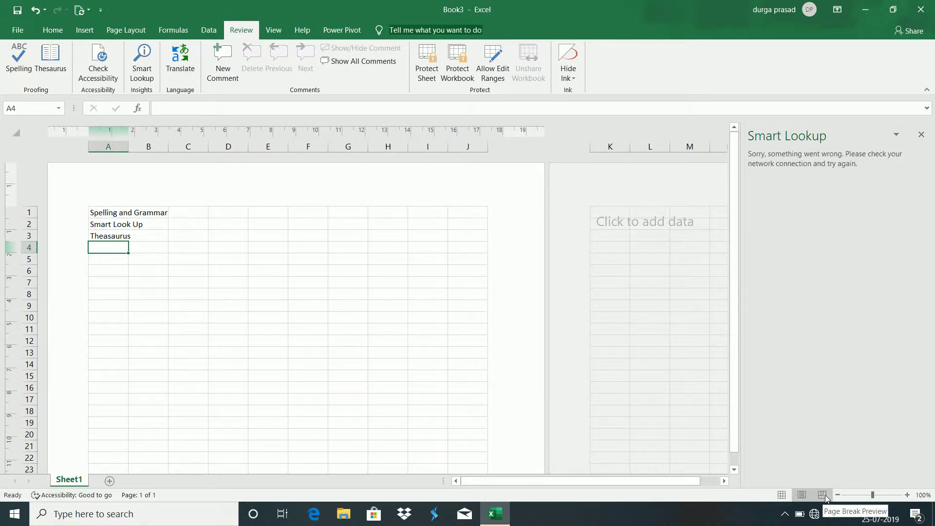
{"action": "left_click", "coordinate": [824, 495]}
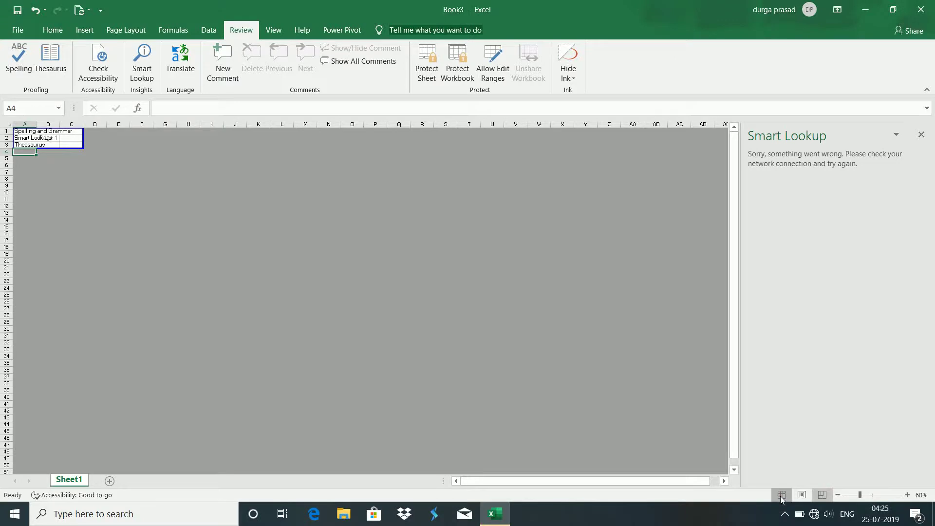
{"action": "left_click", "coordinate": [781, 495]}
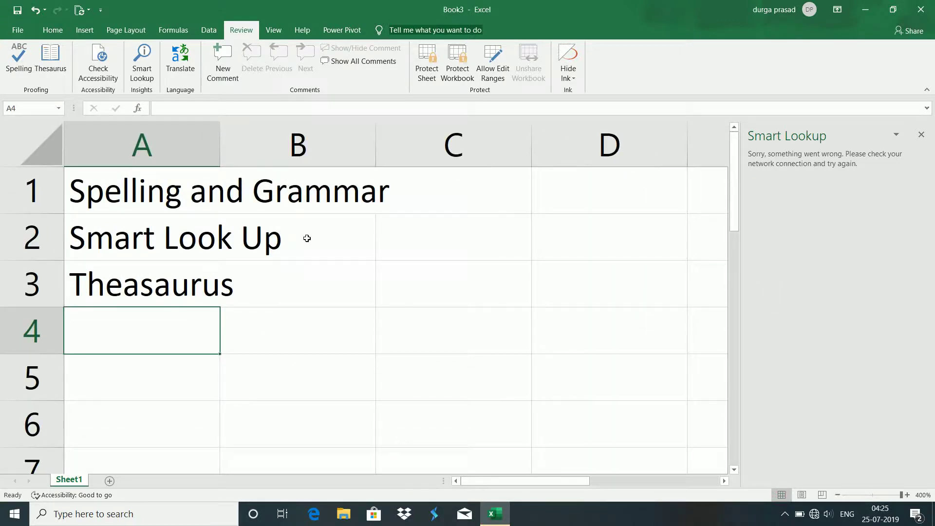
{"action": "left_click", "coordinate": [920, 134]}
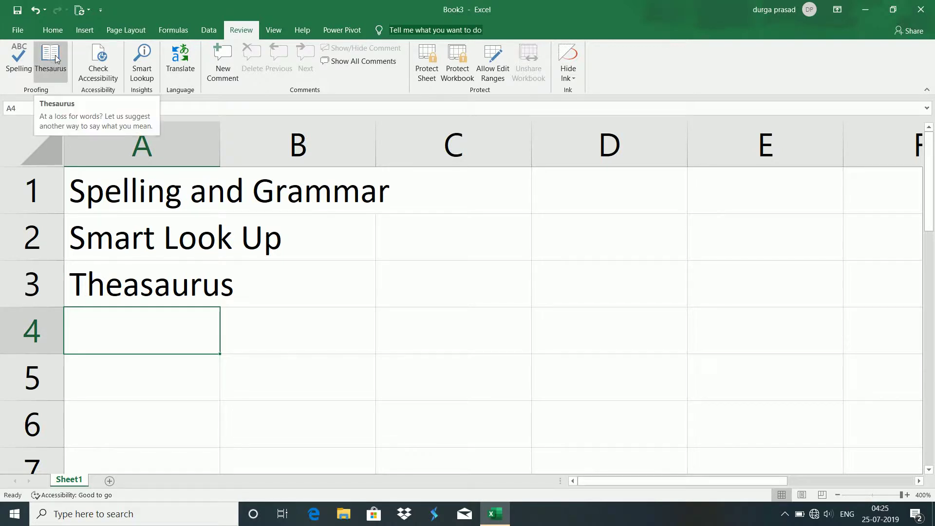
{"action": "left_click", "coordinate": [177, 54]}
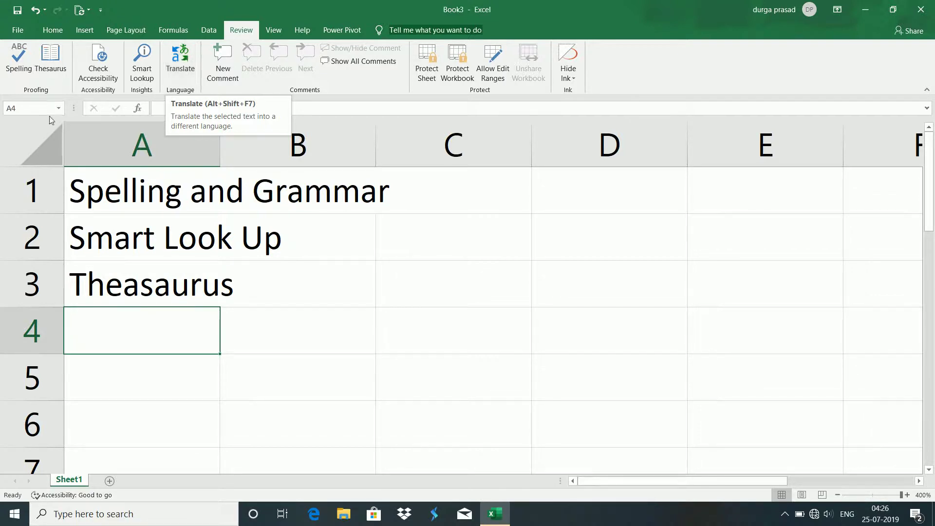
Close the Book3 workbook without saving its changes.
{"action": "left_click", "coordinate": [317, 290]}
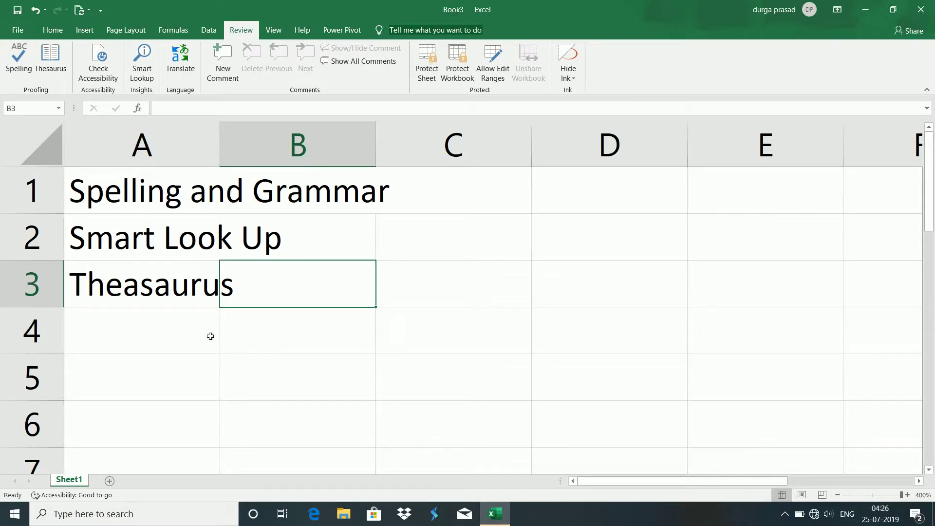
{"action": "key", "text": "alt+F4"}
{"action": "key", "text": "Tab"}
{"action": "key", "text": "Return"}
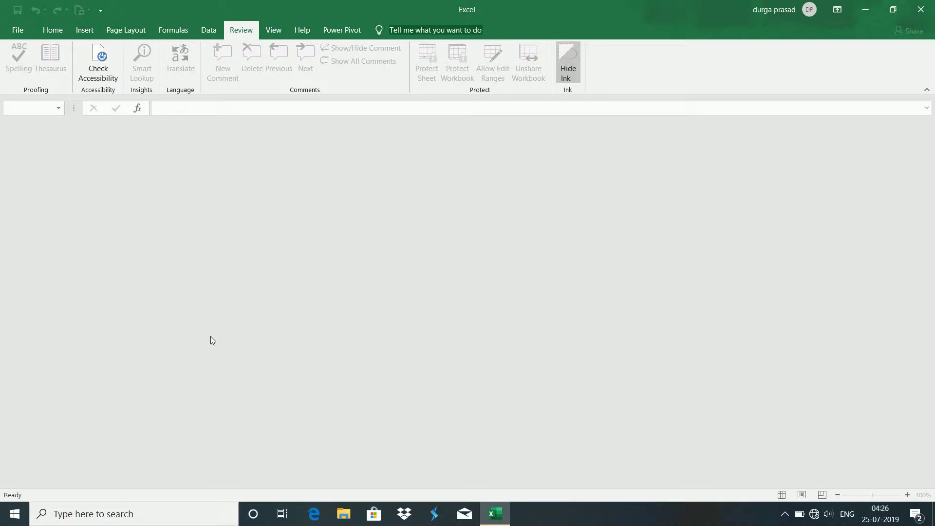
Create a new blank workbook and go to File > Open.
{"action": "key", "text": "ctrl+n"}
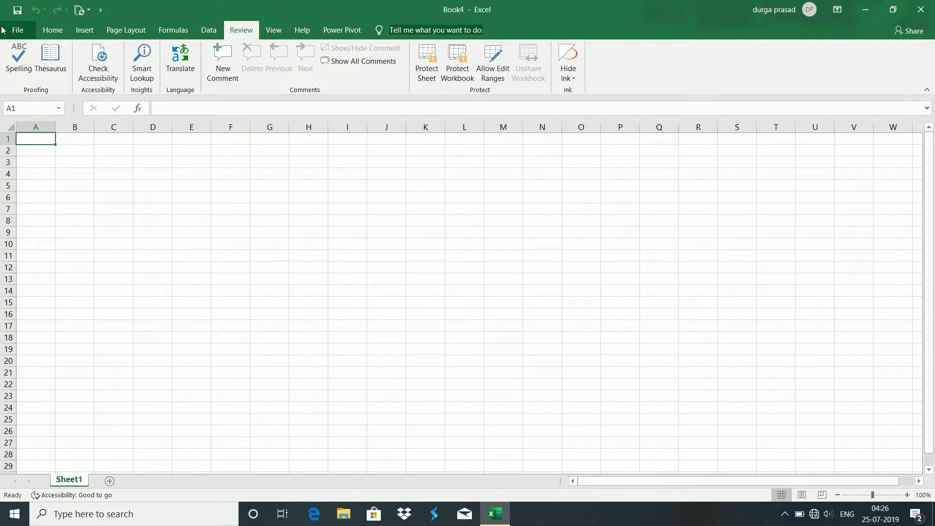
{"action": "left_click", "coordinate": [17, 30]}
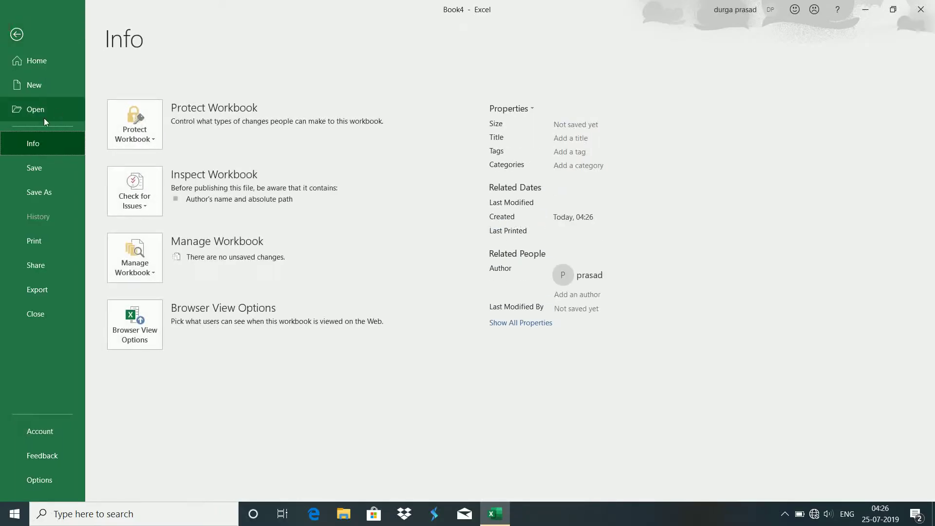
{"action": "left_click", "coordinate": [27, 114]}
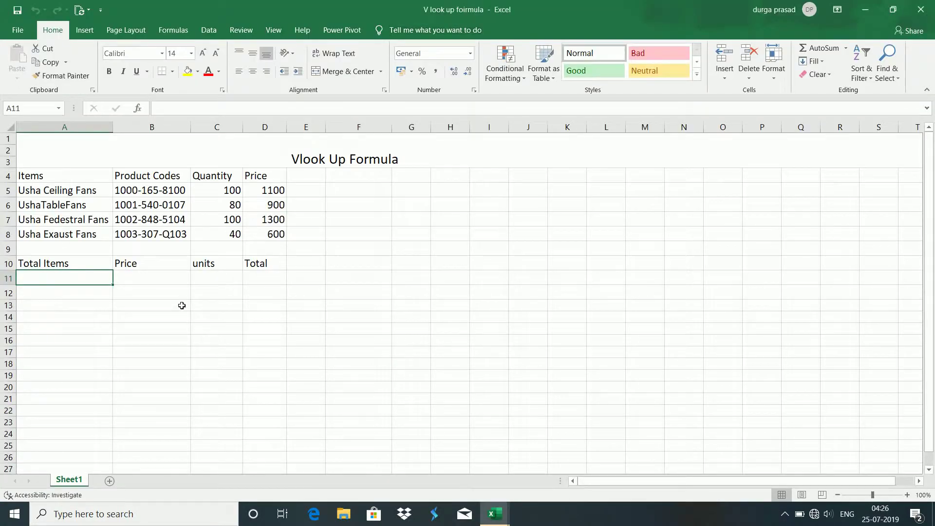
Add Review-tab comments to the product codes in cells B5, B6 and B7.
{"action": "left_click", "coordinate": [182, 305]}
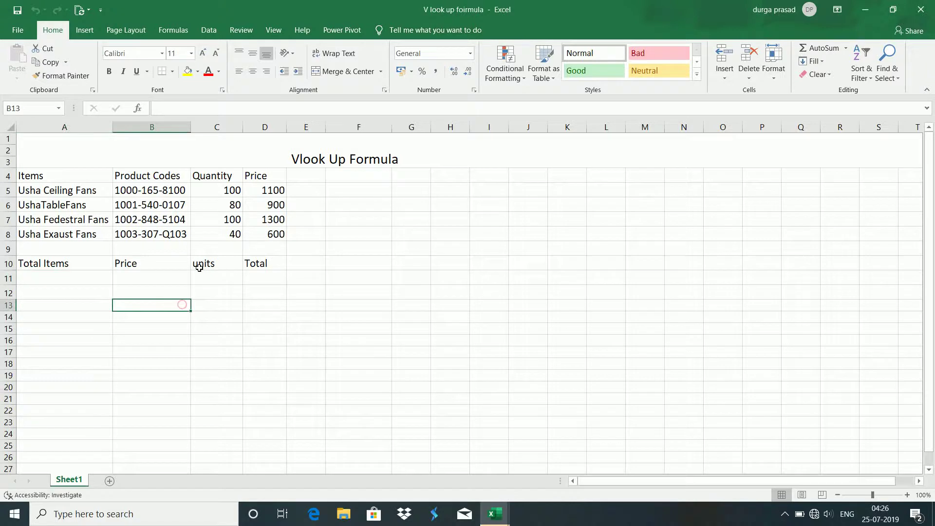
{"action": "left_click", "coordinate": [178, 190]}
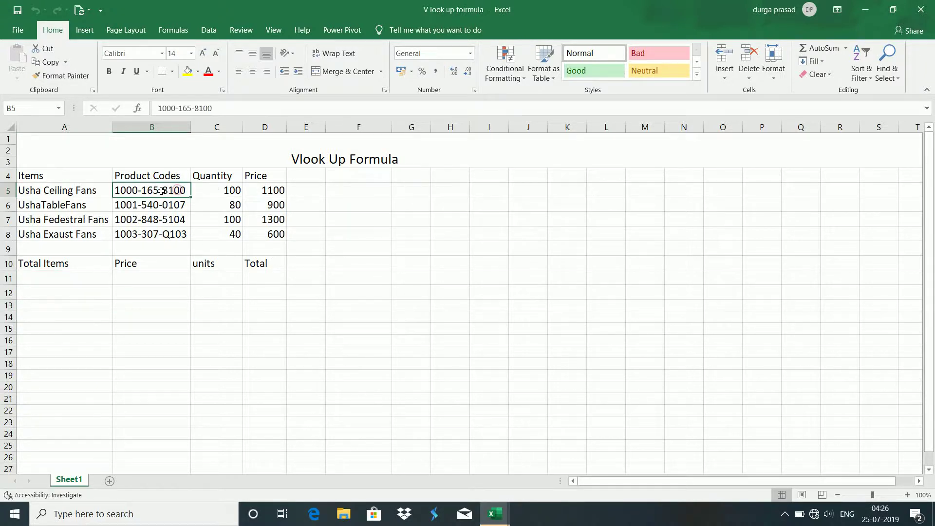
{"action": "left_click", "coordinate": [207, 34]}
{"action": "left_click", "coordinate": [240, 31]}
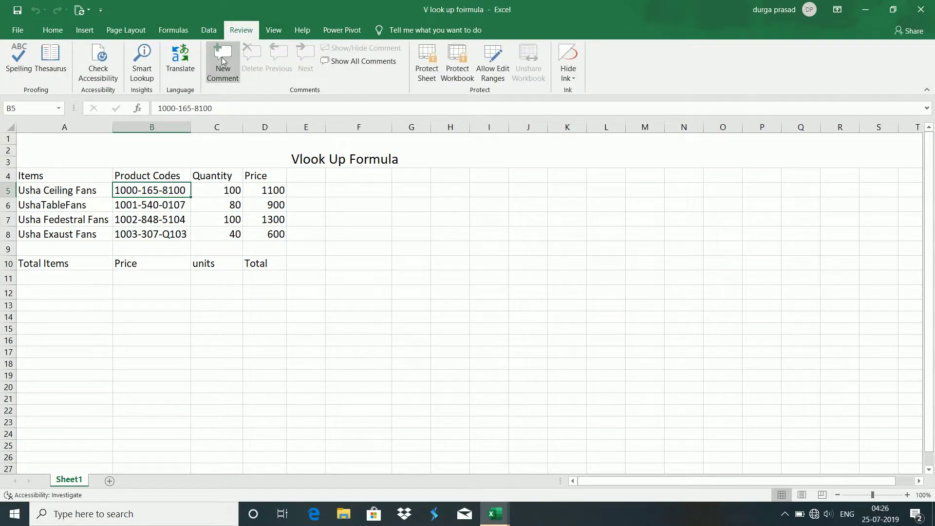
{"action": "left_click", "coordinate": [222, 60]}
{"action": "left_click", "coordinate": [176, 245]}
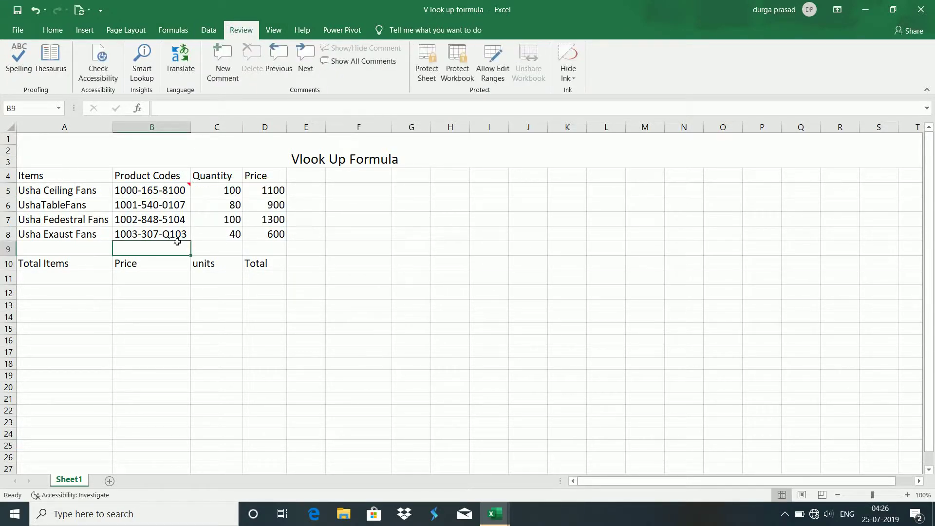
{"action": "left_click", "coordinate": [175, 205]}
{"action": "left_click", "coordinate": [222, 60]}
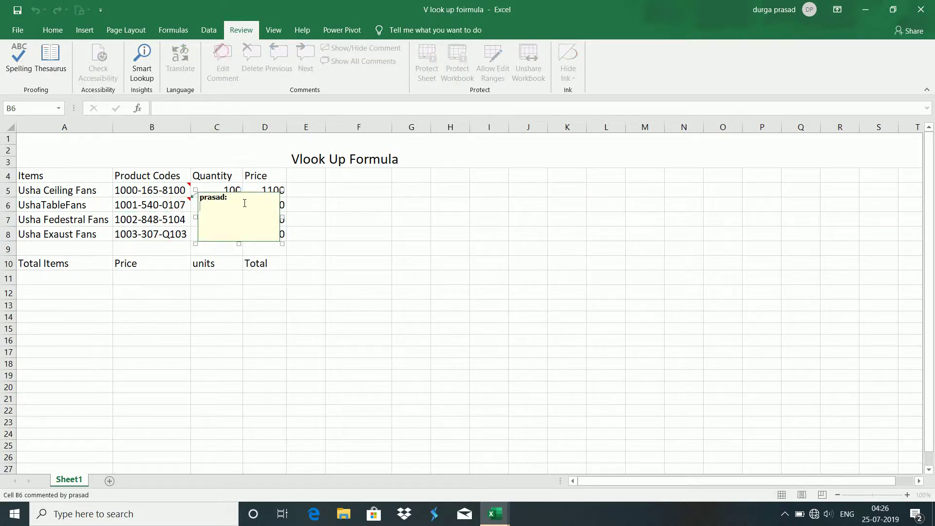
{"action": "left_click", "coordinate": [161, 223]}
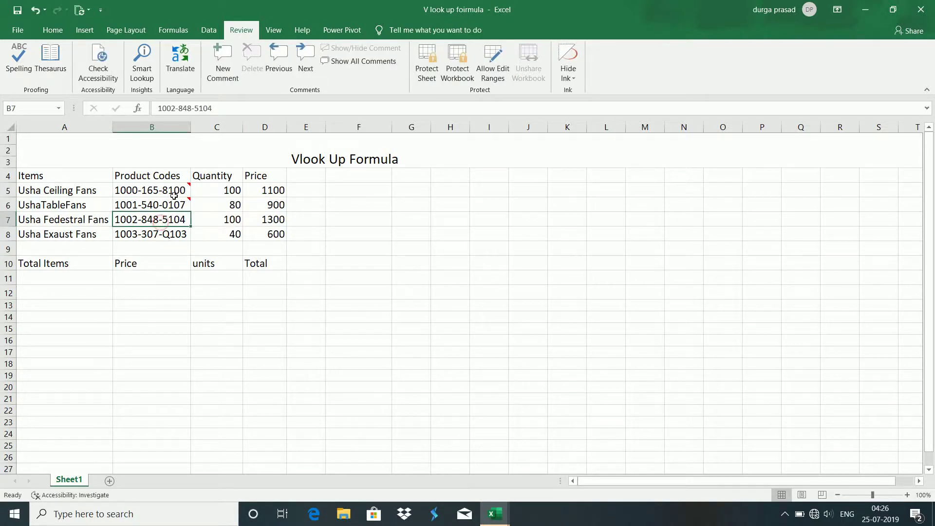
{"action": "left_click", "coordinate": [222, 64]}
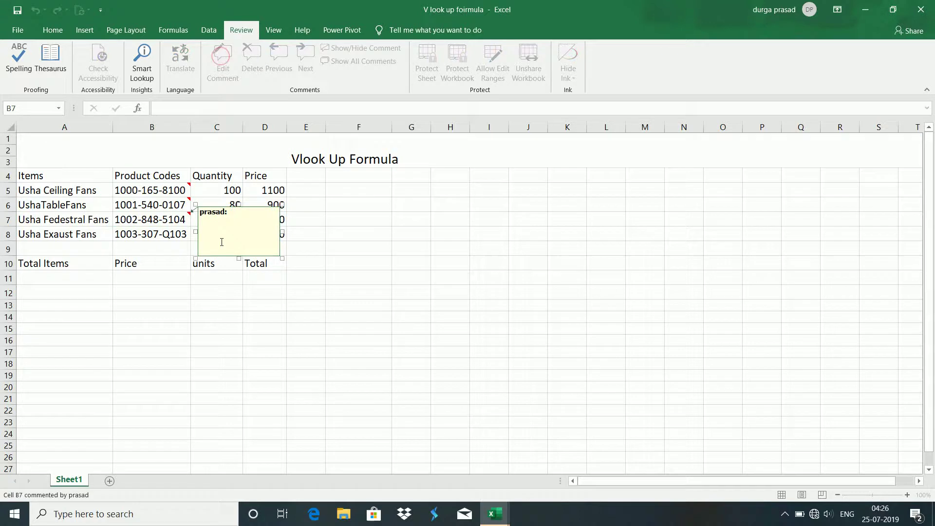
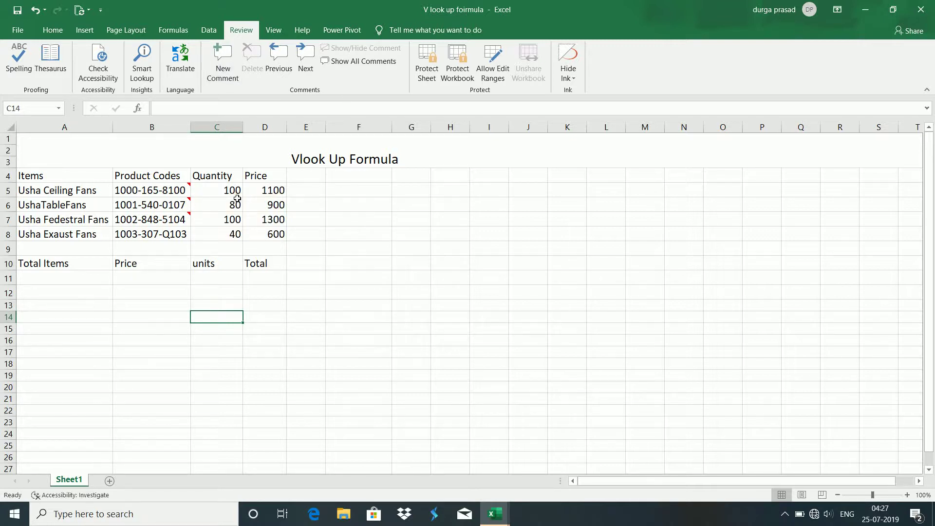
Reopen the empty comment on product code cell B6 for editing.
{"action": "left_click", "coordinate": [284, 53]}
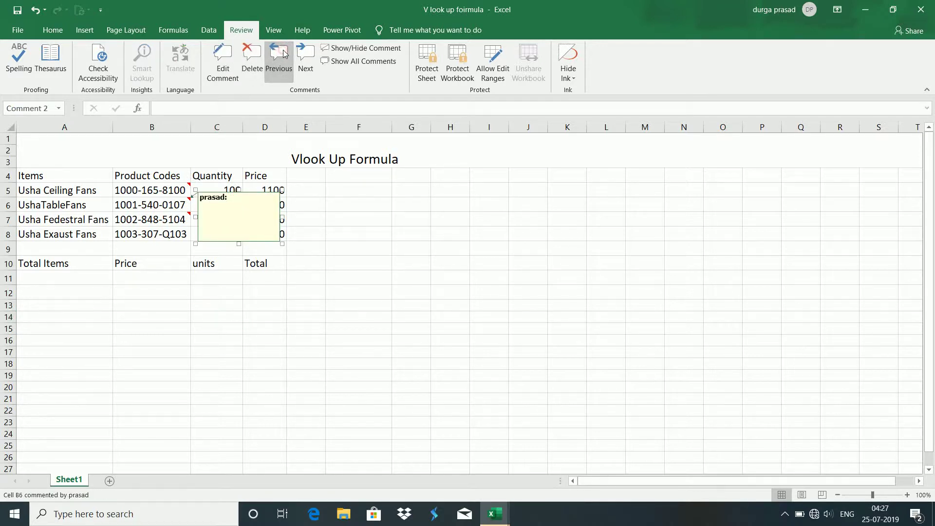
{"action": "left_click", "coordinate": [285, 54]}
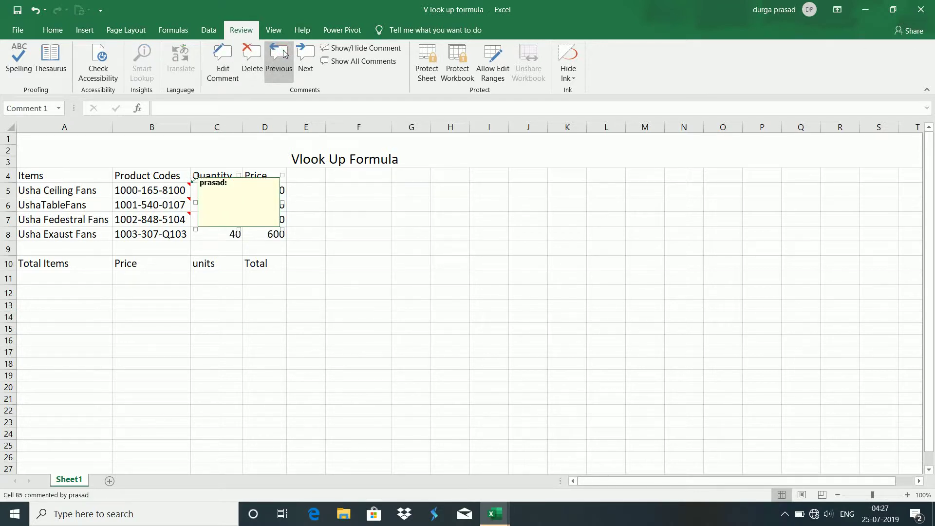
{"action": "left_click", "coordinate": [307, 55]}
{"action": "left_click", "coordinate": [308, 55]}
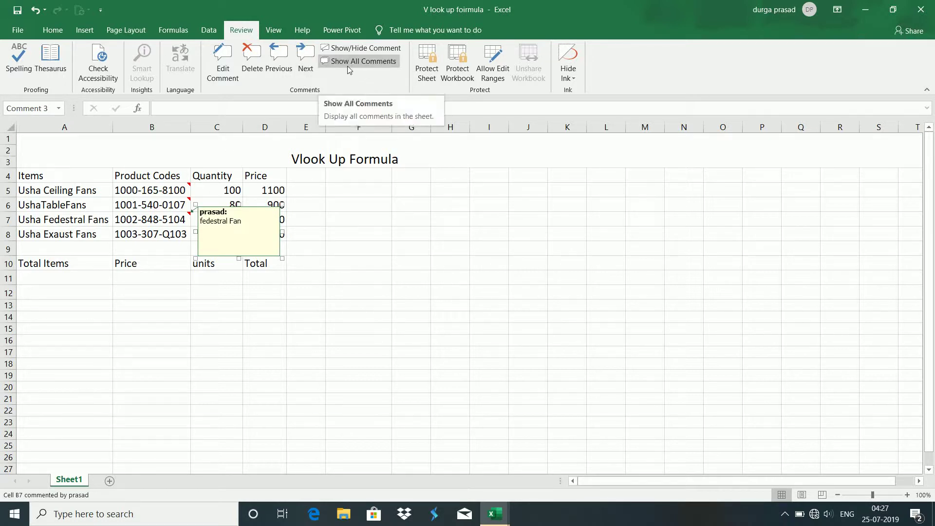
{"action": "left_click", "coordinate": [369, 63]}
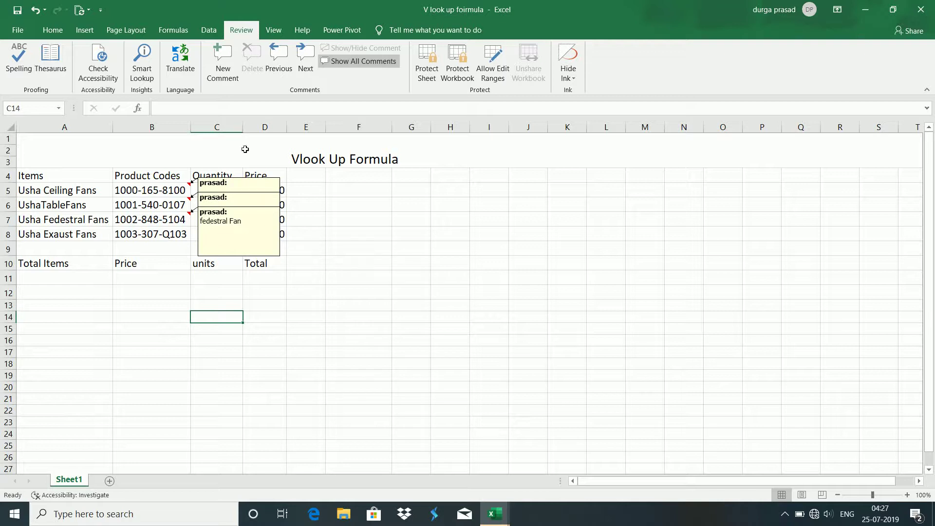
{"action": "left_click", "coordinate": [388, 63]}
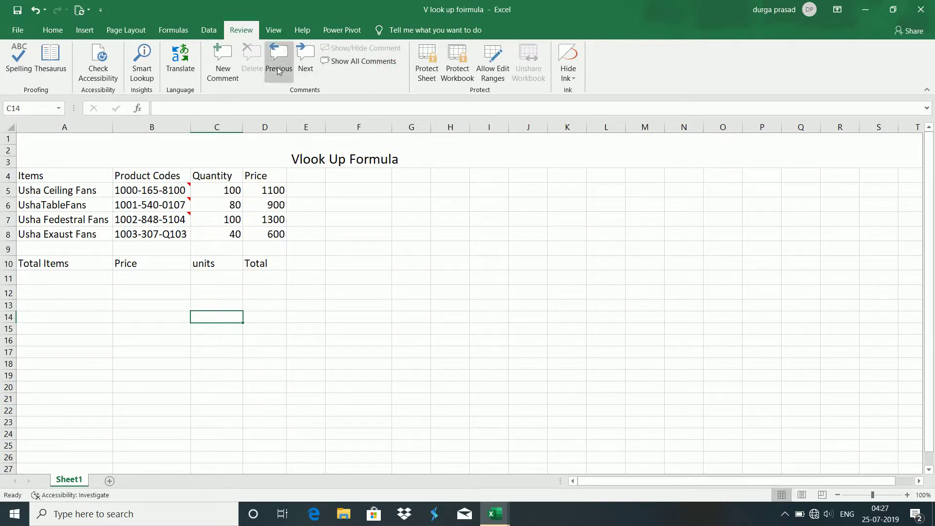
{"action": "left_click", "coordinate": [187, 178]}
{"action": "left_click", "coordinate": [184, 191]}
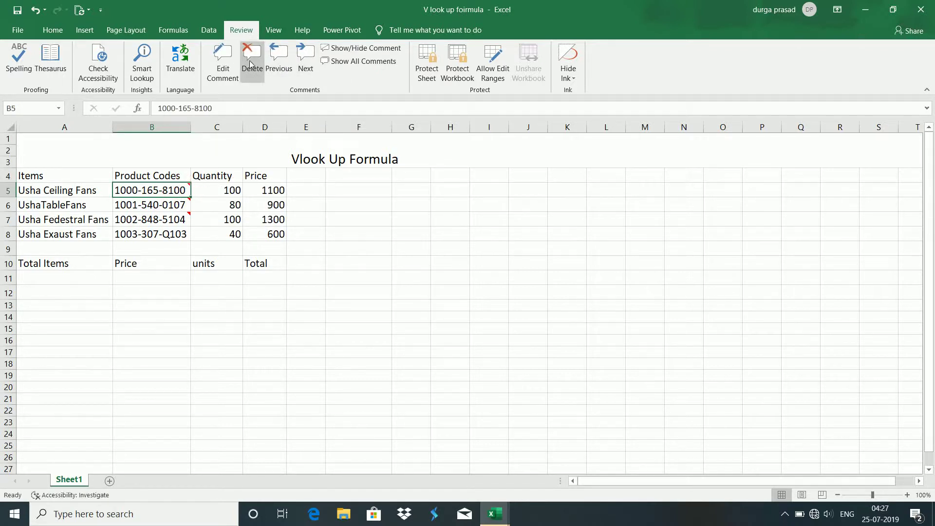
Select product codes B5:B8 and toggle the B5 comment and all comments on and off.
{"action": "left_click", "coordinate": [168, 262]}
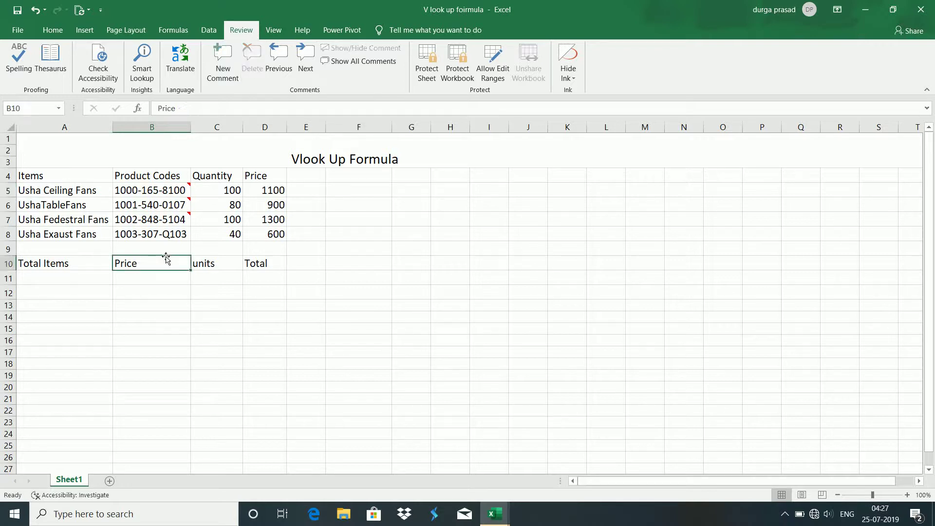
{"action": "left_click_drag", "start_coordinate": [179, 189], "coordinate": [179, 239]}
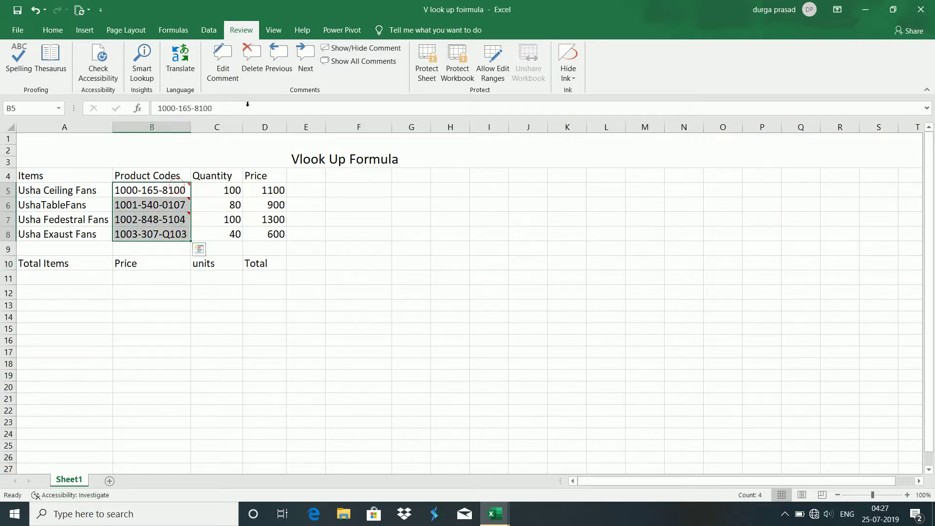
{"action": "left_click", "coordinate": [362, 48]}
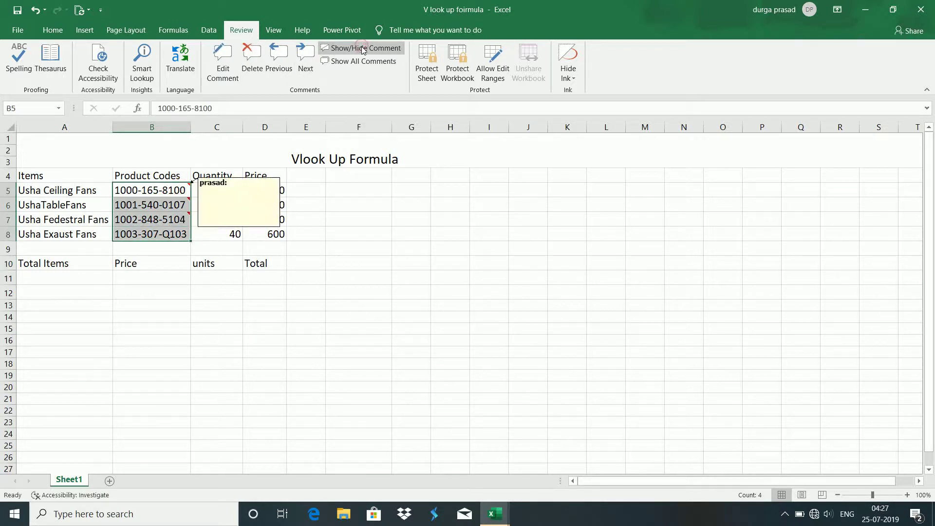
{"action": "left_click", "coordinate": [194, 189]}
{"action": "left_click", "coordinate": [172, 185]}
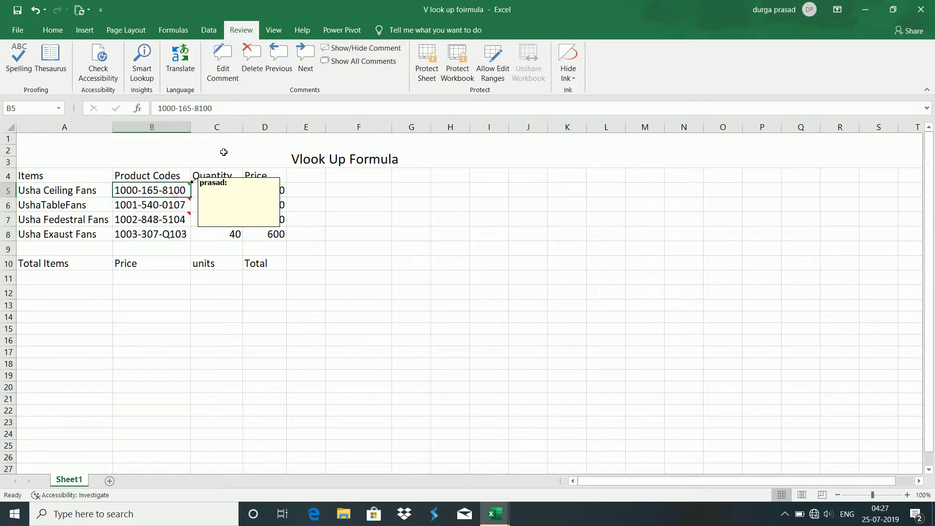
{"action": "left_click", "coordinate": [352, 48]}
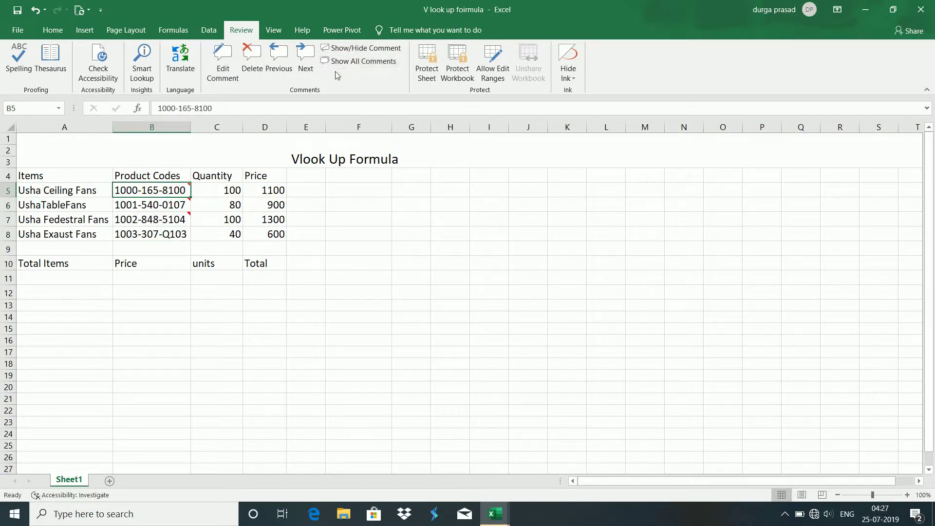
{"action": "left_click", "coordinate": [351, 62]}
{"action": "left_click", "coordinate": [352, 63]}
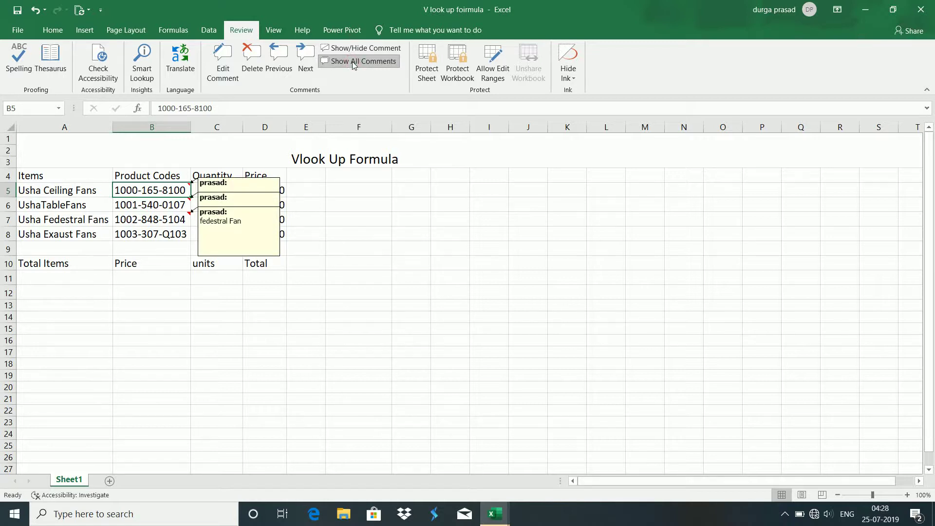
{"action": "left_click", "coordinate": [354, 48]}
{"action": "left_click", "coordinate": [356, 49]}
{"action": "left_click", "coordinate": [356, 50]}
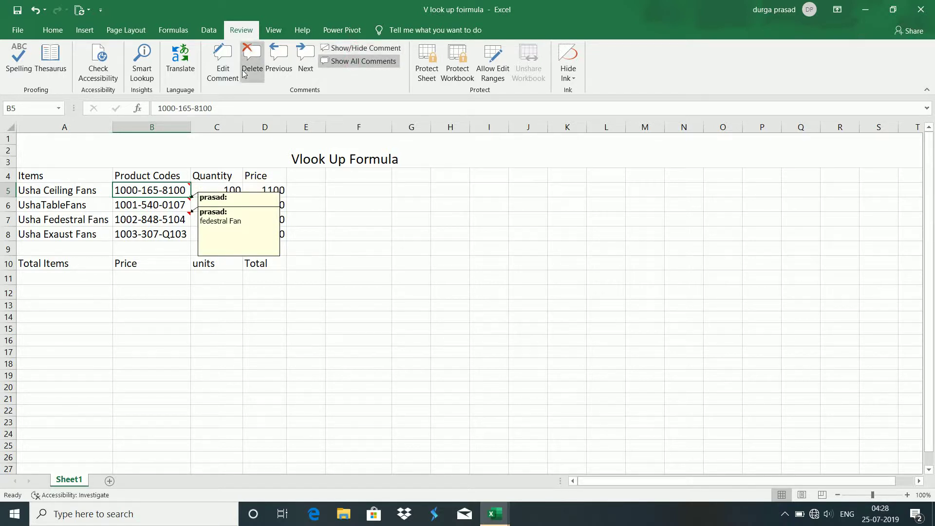
Delete the comments on product code cells B5, B6 and B7.
{"action": "left_click", "coordinate": [251, 52]}
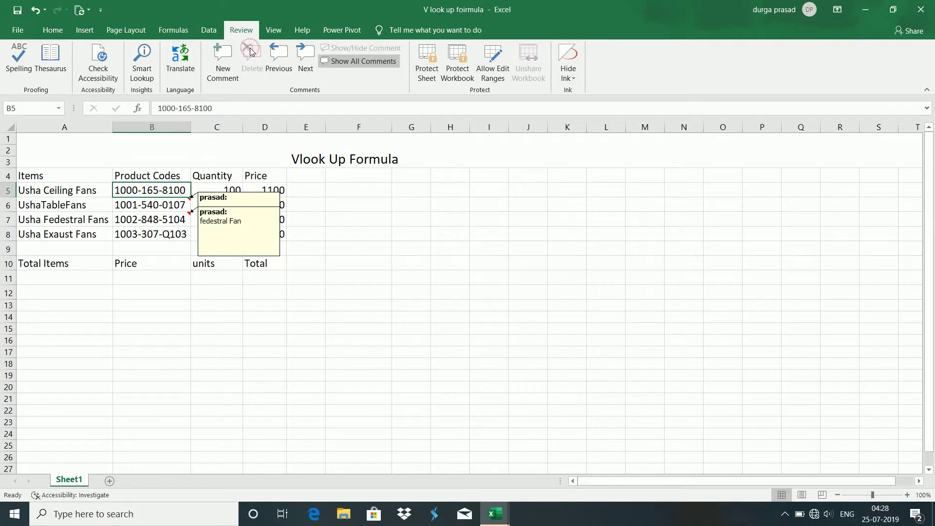
{"action": "left_click", "coordinate": [167, 203]}
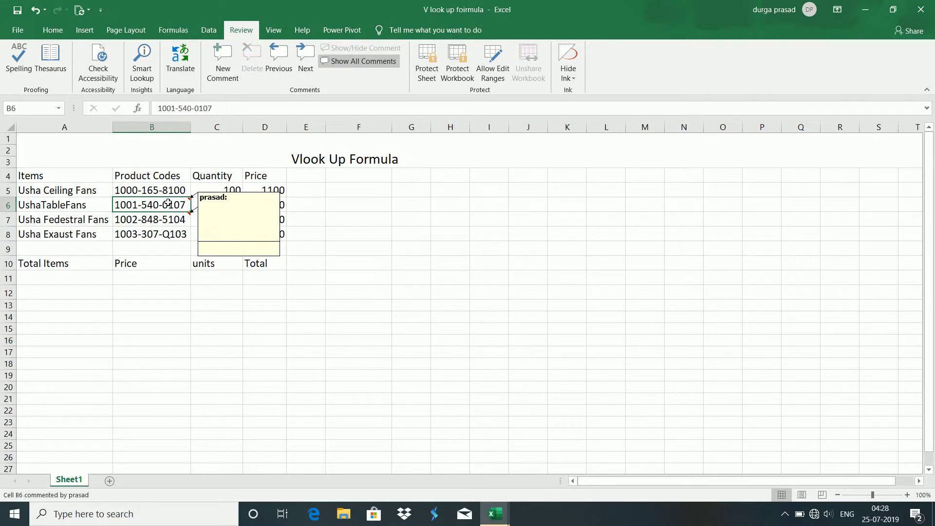
{"action": "key", "text": "Down"}
{"action": "left_click", "coordinate": [251, 55]}
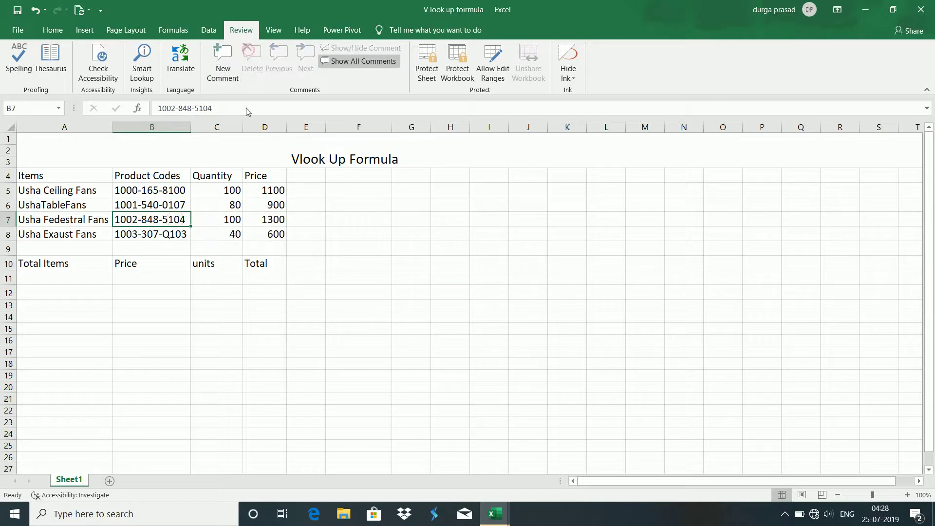
{"action": "left_click", "coordinate": [231, 304]}
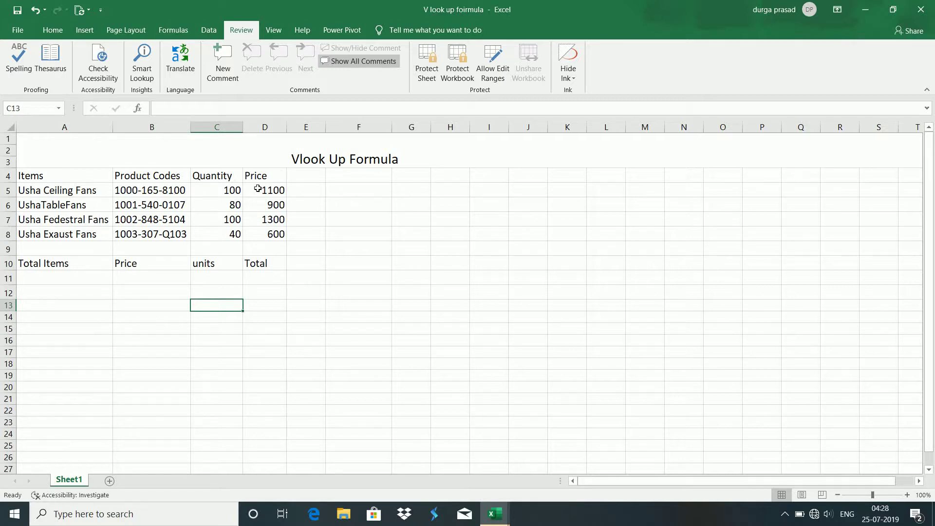
{"action": "left_click", "coordinate": [178, 188]}
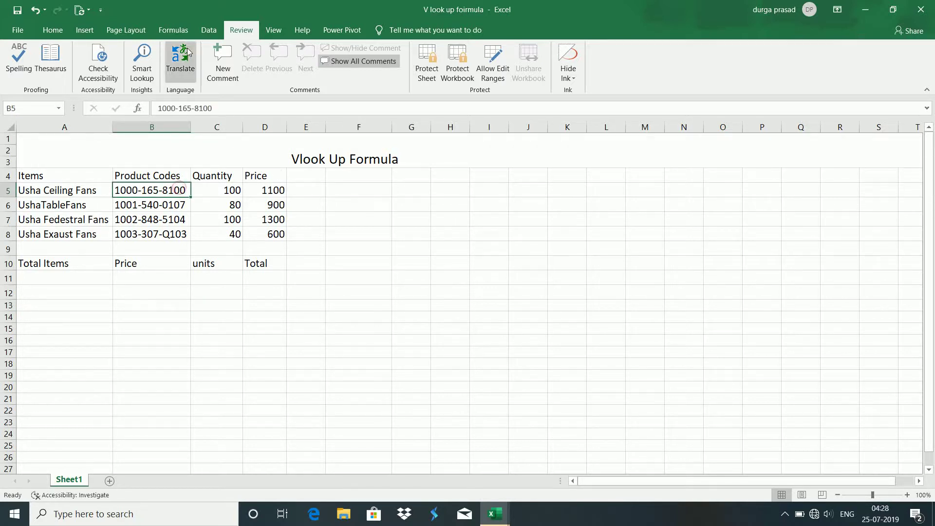
{"action": "left_click", "coordinate": [222, 55]}
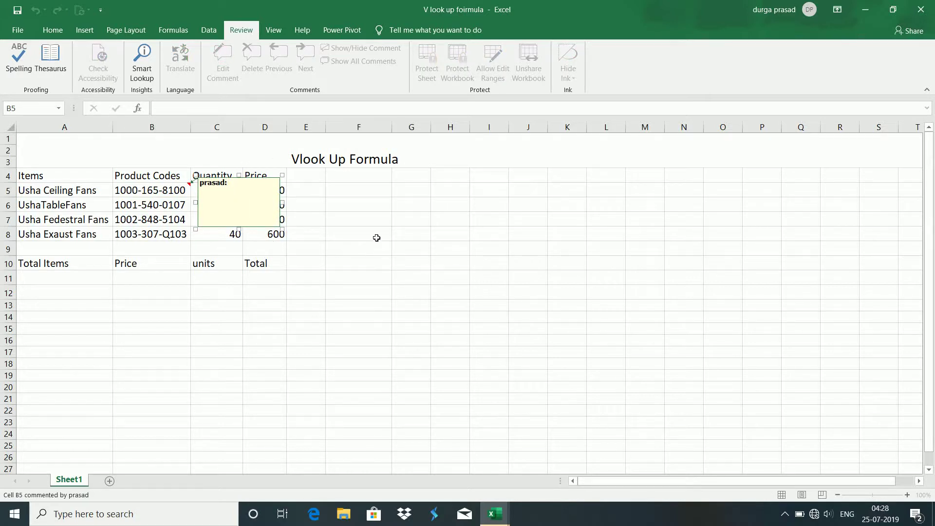
{"action": "left_click", "coordinate": [354, 198]}
{"action": "left_click", "coordinate": [350, 179]}
{"action": "left_click", "coordinate": [346, 214]}
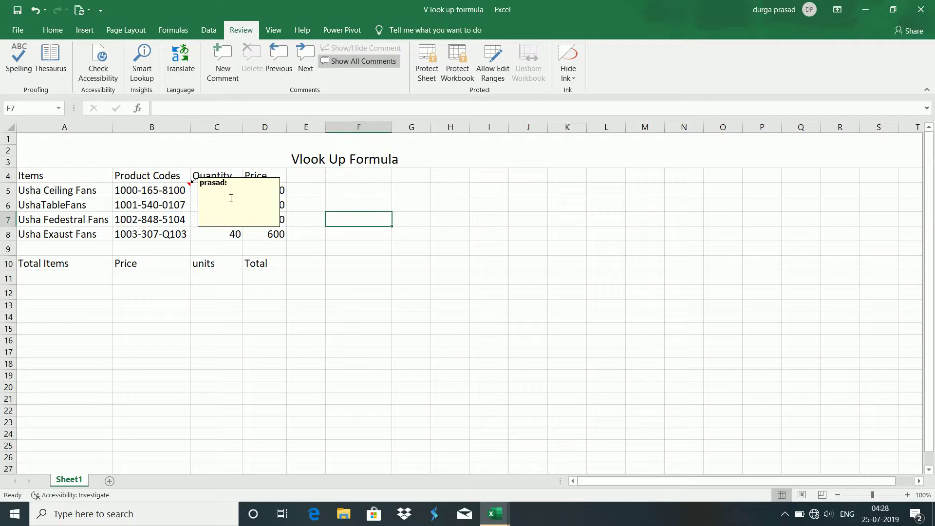
{"action": "left_click", "coordinate": [156, 190]}
{"action": "left_click", "coordinate": [355, 60]}
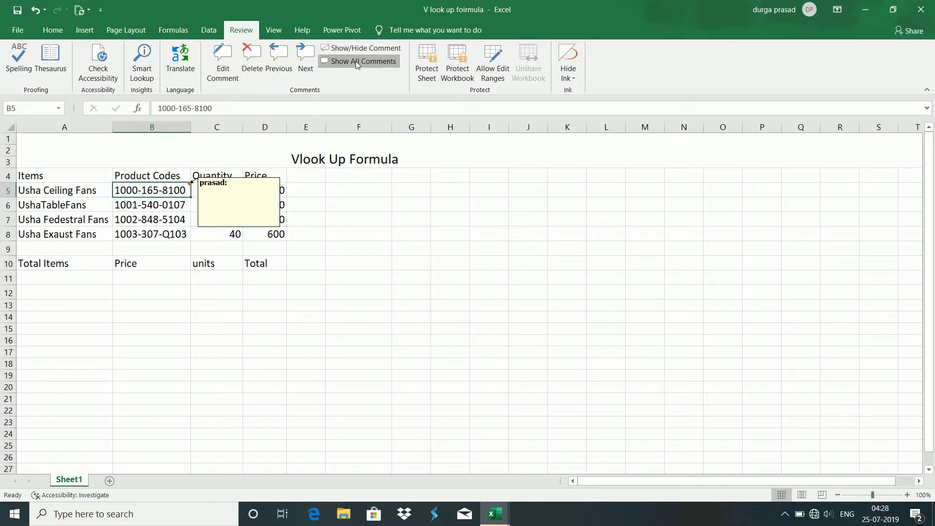
{"action": "left_click", "coordinate": [359, 263]}
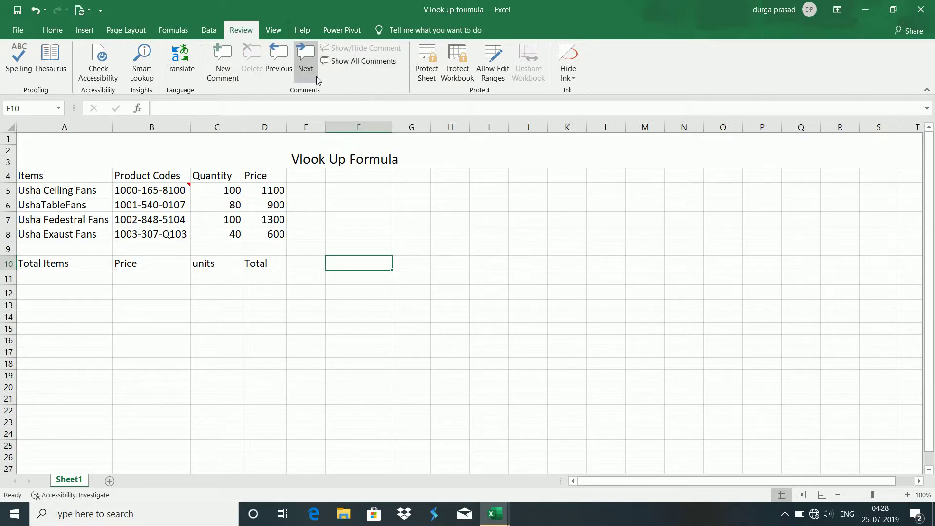
{"action": "left_click", "coordinate": [263, 343]}
{"action": "left_click_drag", "start_coordinate": [22, 175], "coordinate": [289, 310]}
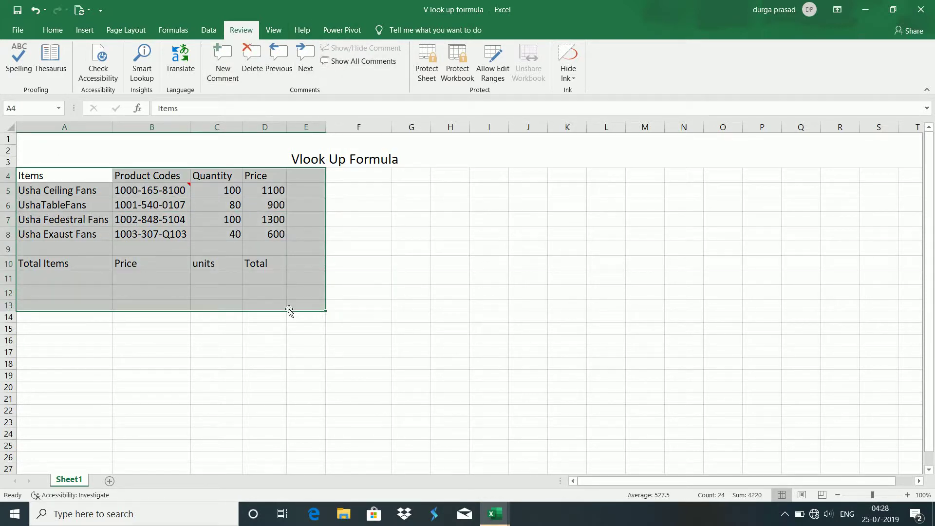
{"action": "key", "text": "Delete"}
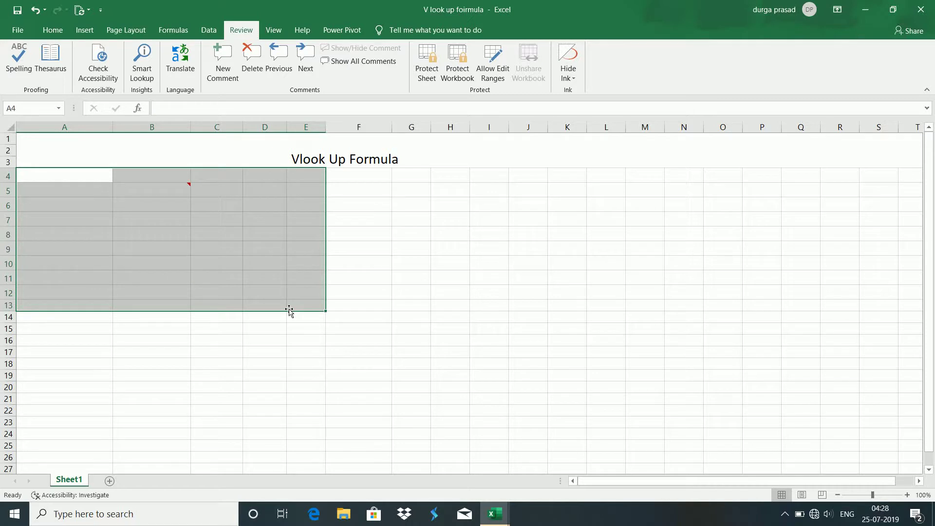
{"action": "key", "text": "ctrl+z"}
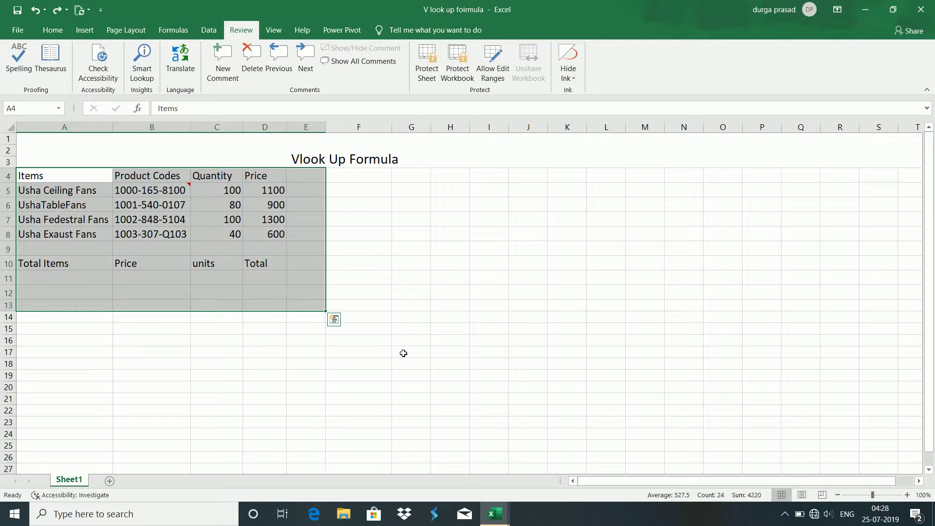
{"action": "left_click", "coordinate": [415, 337]}
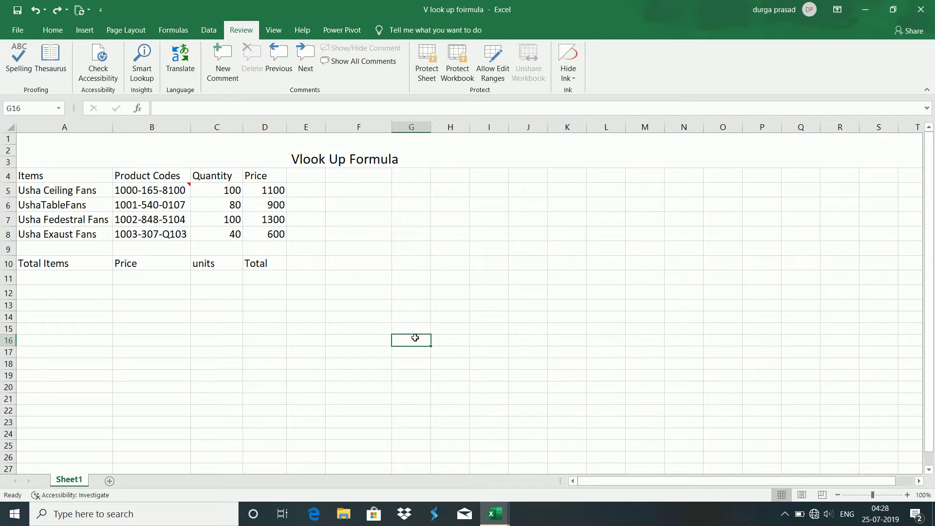
{"action": "key", "text": "ctrl+a"}
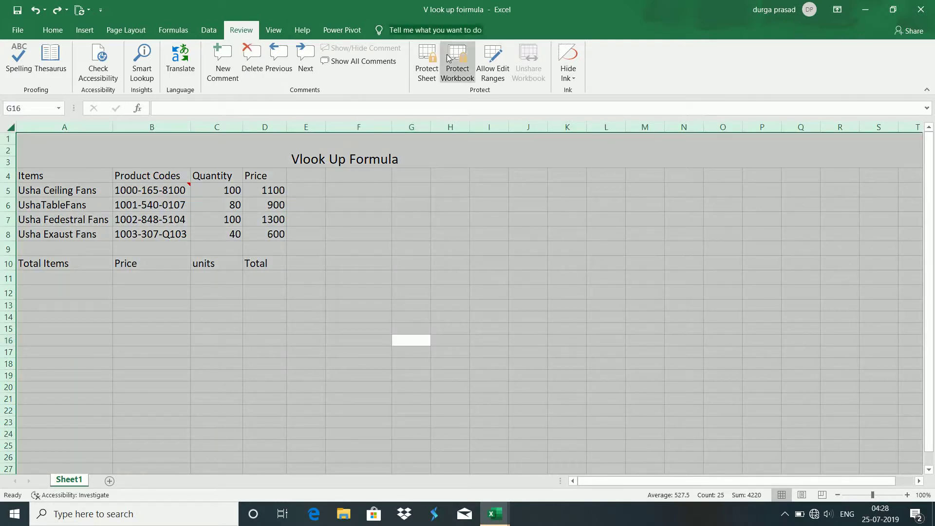
Protect Sheet1 with a confirmed password, allowing only selection of locked and unlocked cells.
{"action": "left_click", "coordinate": [433, 56]}
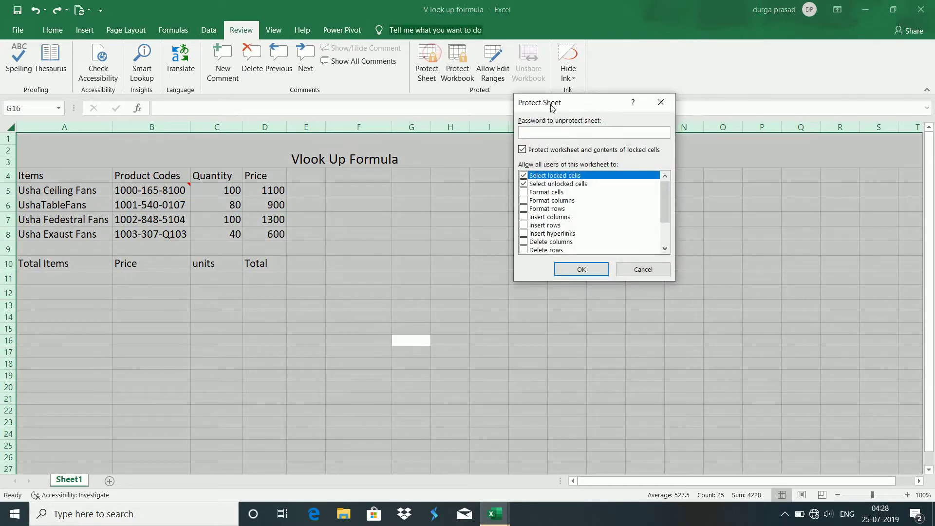
{"action": "left_click_drag", "start_coordinate": [577, 101], "coordinate": [374, 214]}
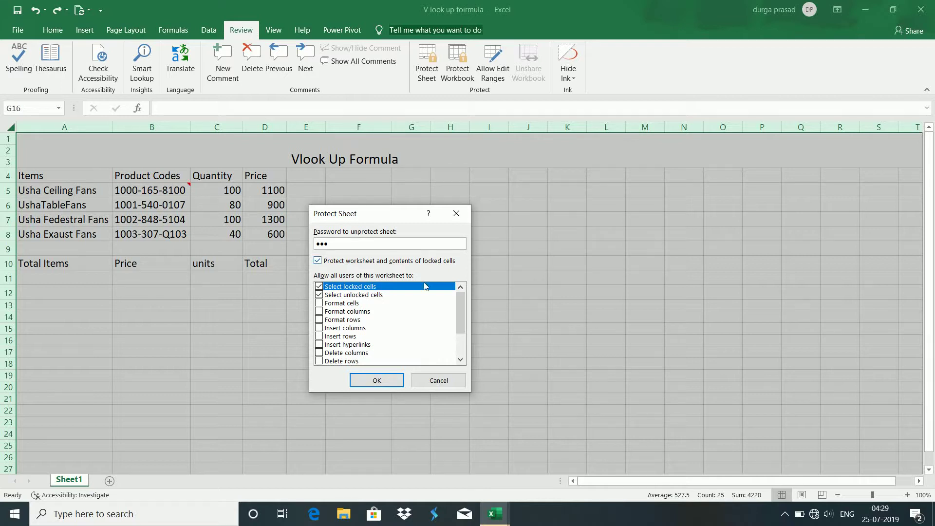
{"action": "left_click", "coordinate": [365, 382]}
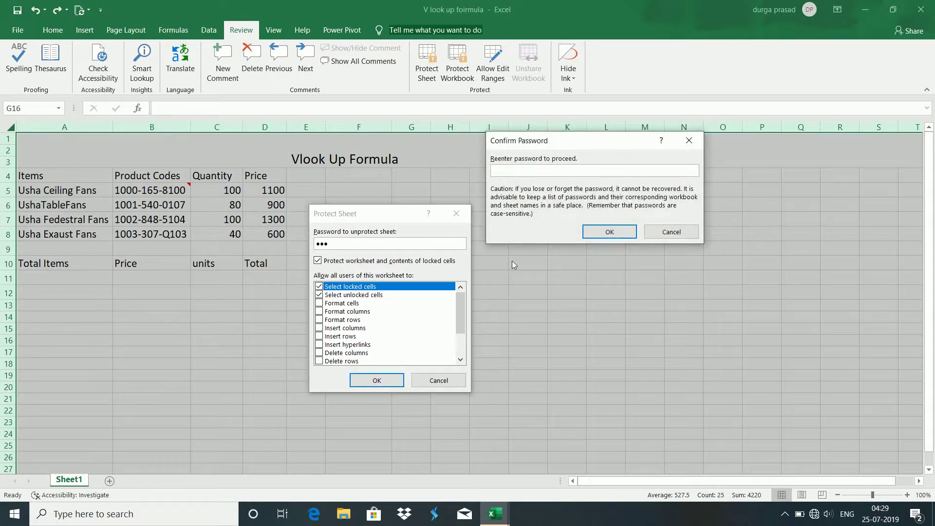
{"action": "left_click", "coordinate": [592, 237]}
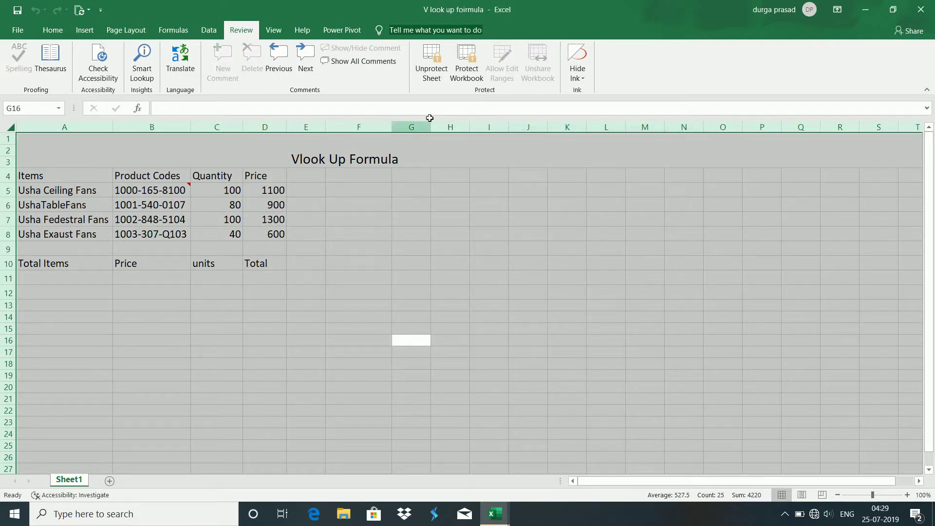
{"action": "left_click", "coordinate": [216, 308]}
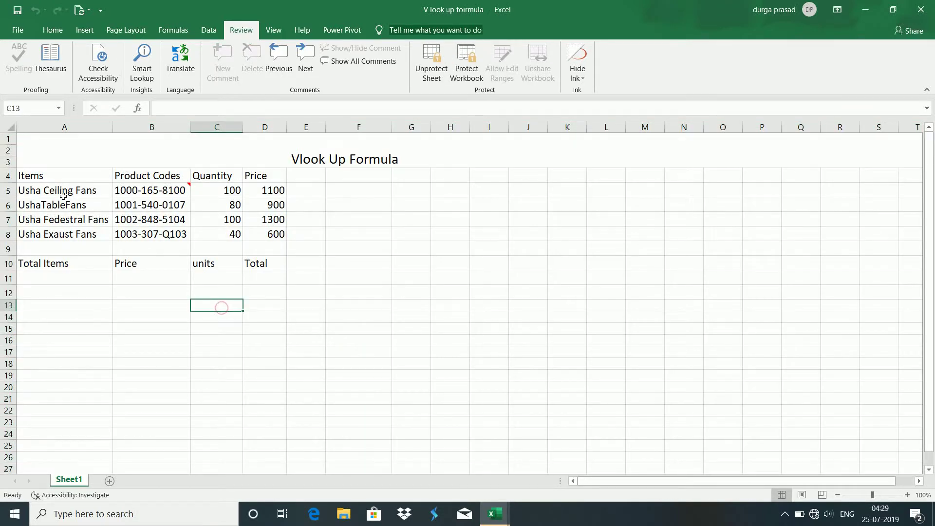
Verify the sheet blocks editing the table and D15, then unprotect it with its password.
{"action": "left_click", "coordinate": [95, 180]}
{"action": "mouse_move", "coordinate": [102, 184]}
{"action": "left_mouse_down"}
{"action": "mouse_move", "coordinate": [286, 233]}
{"action": "mouse_move", "coordinate": [265, 282]}
{"action": "mouse_move", "coordinate": [284, 258]}
{"action": "left_mouse_up"}
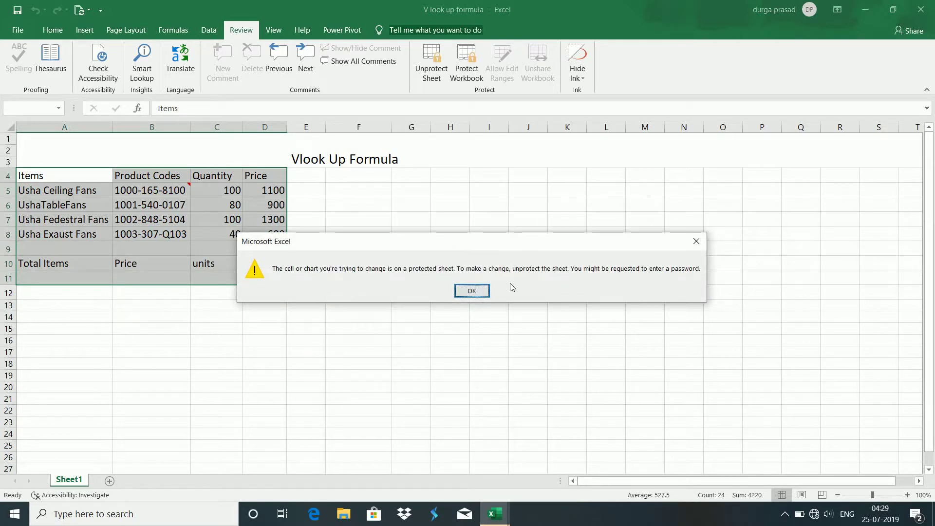
{"action": "left_click", "coordinate": [481, 291]}
{"action": "left_click", "coordinate": [248, 324]}
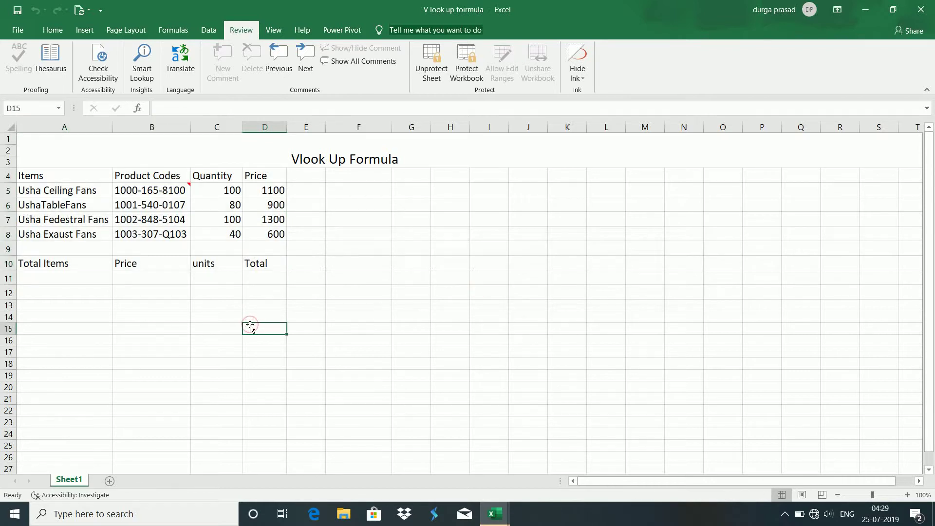
{"action": "double_click", "coordinate": [251, 328]}
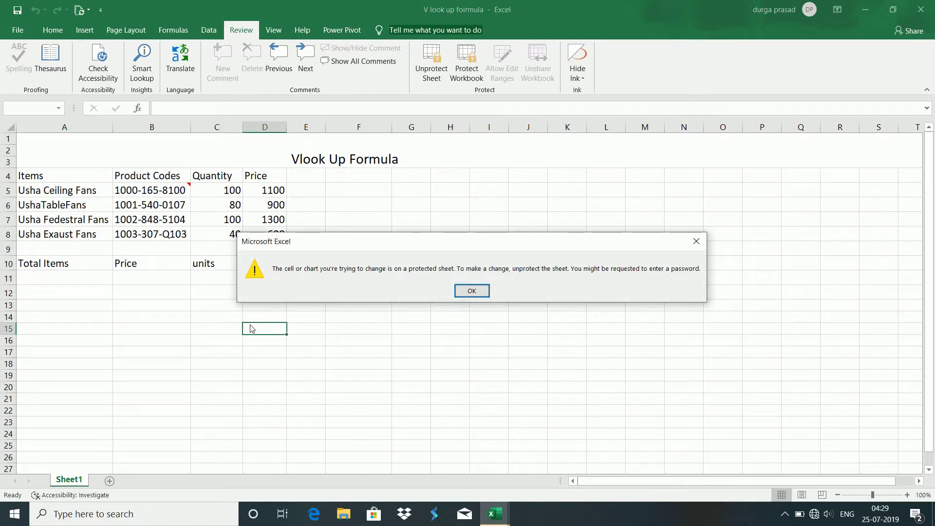
{"action": "left_click", "coordinate": [473, 291]}
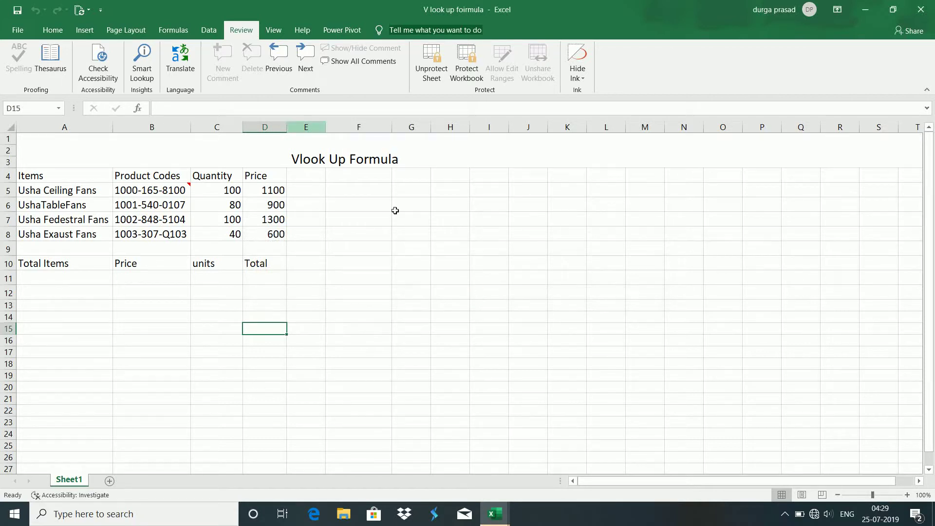
{"action": "left_click", "coordinate": [430, 58]}
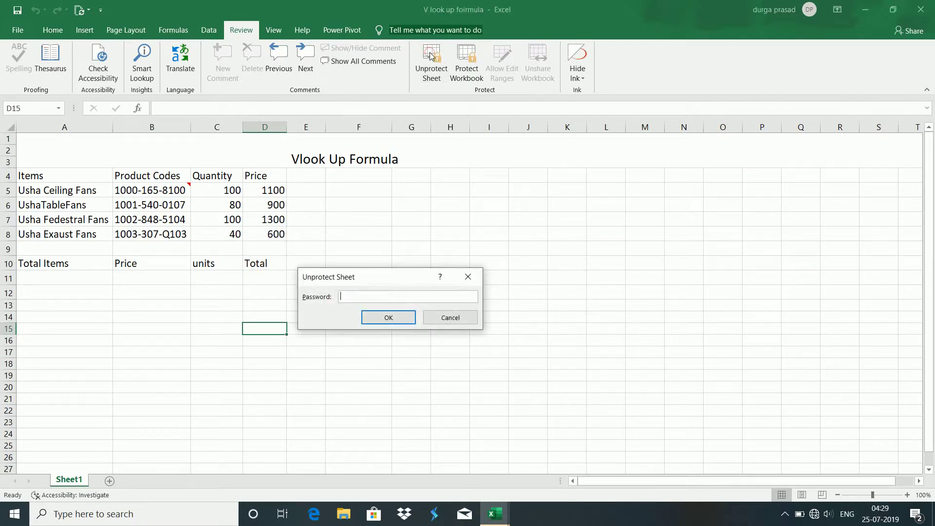
{"action": "left_click", "coordinate": [366, 319]}
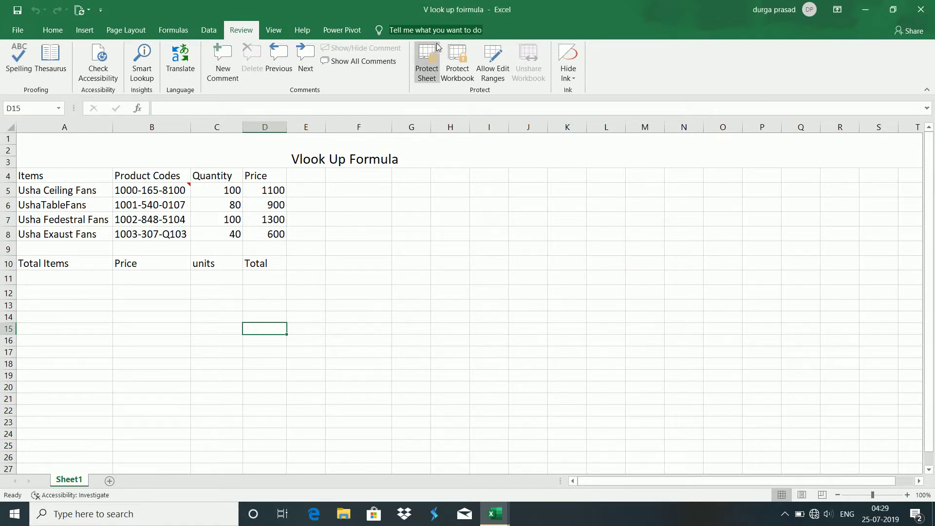
{"action": "left_click_drag", "start_coordinate": [27, 264], "coordinate": [298, 267]}
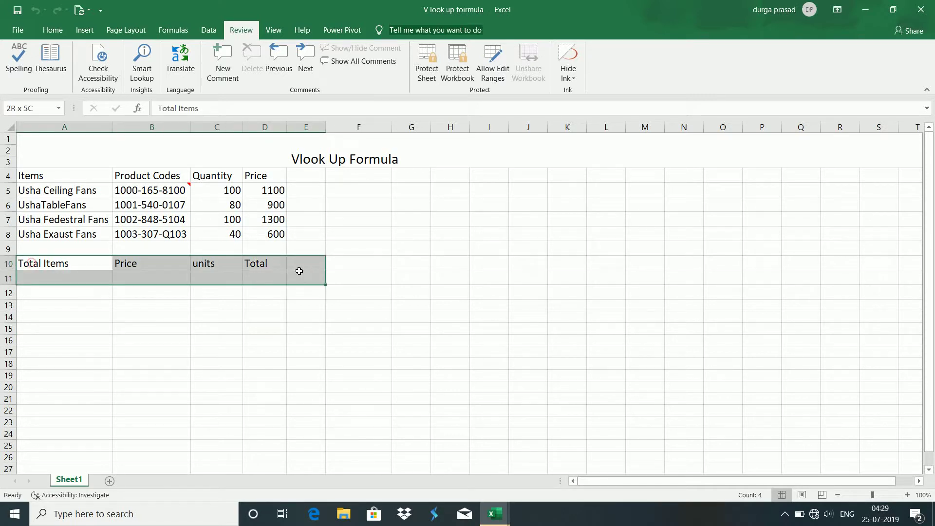
{"action": "key", "text": "Delete"}
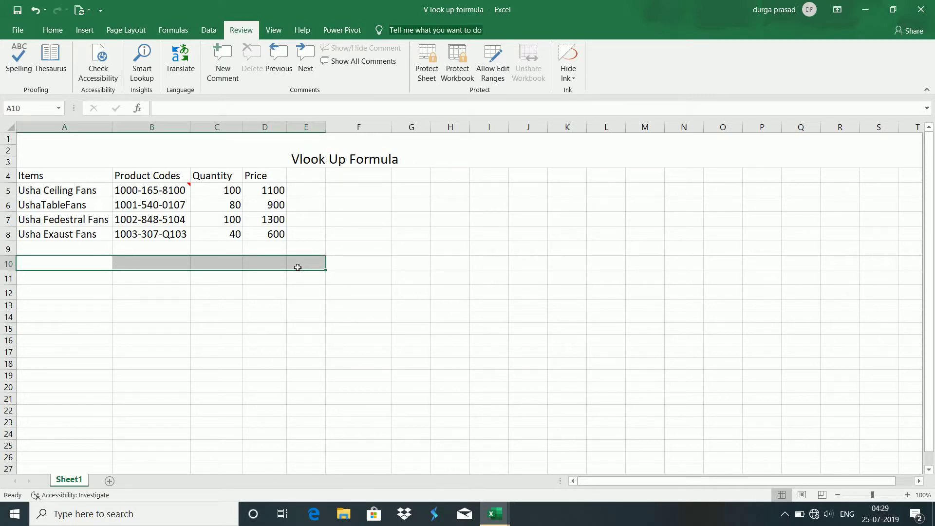
{"action": "key", "text": "ctrl+z"}
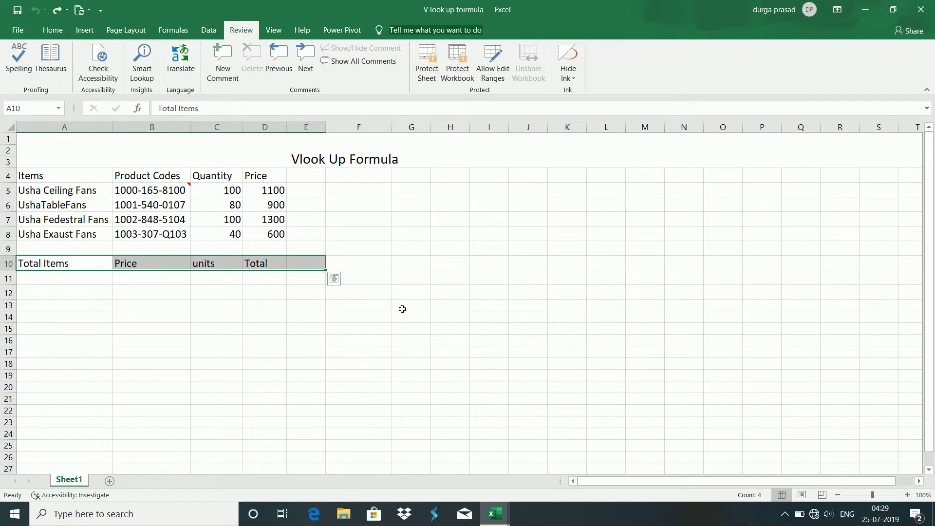
Add blank sheets Sheet2, Sheet3 and Sheet4, then return to the fan table on Sheet1.
{"action": "left_click", "coordinate": [110, 481]}
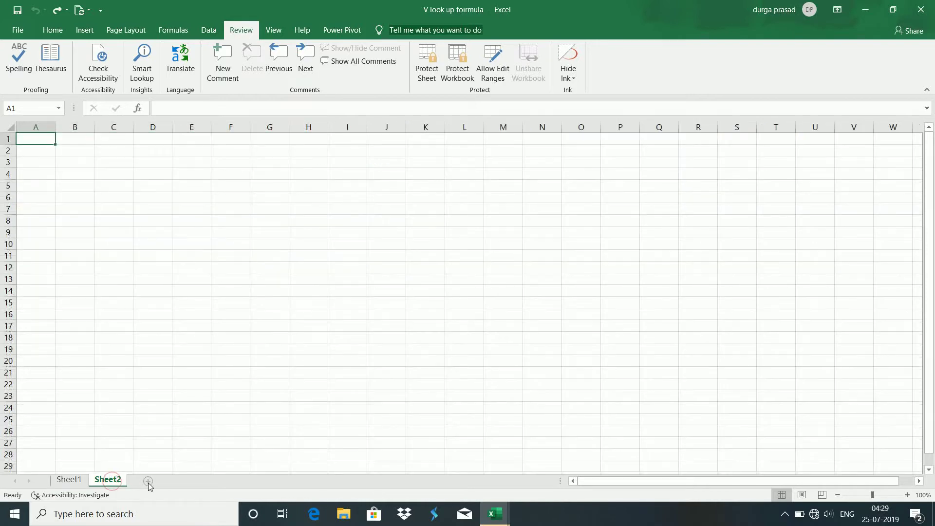
{"action": "left_click", "coordinate": [148, 481]}
{"action": "left_click", "coordinate": [186, 481]}
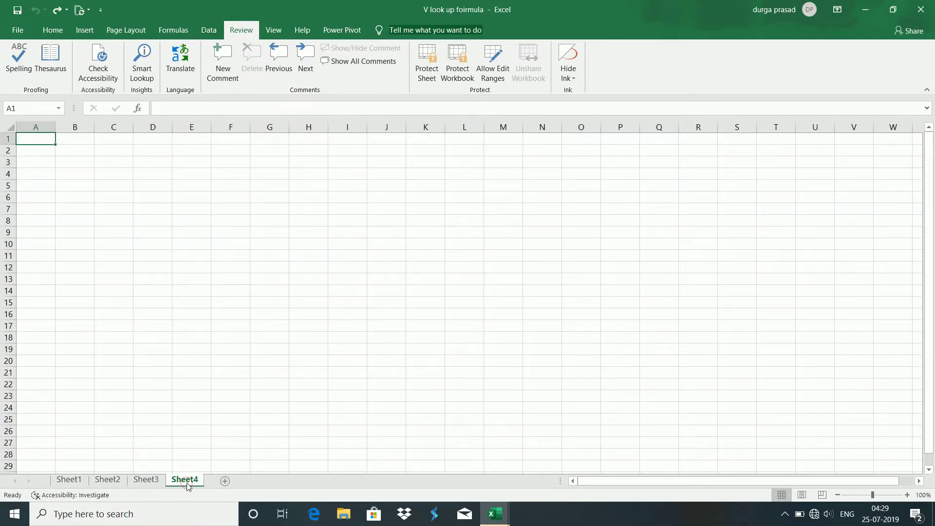
{"action": "left_click", "coordinate": [67, 481]}
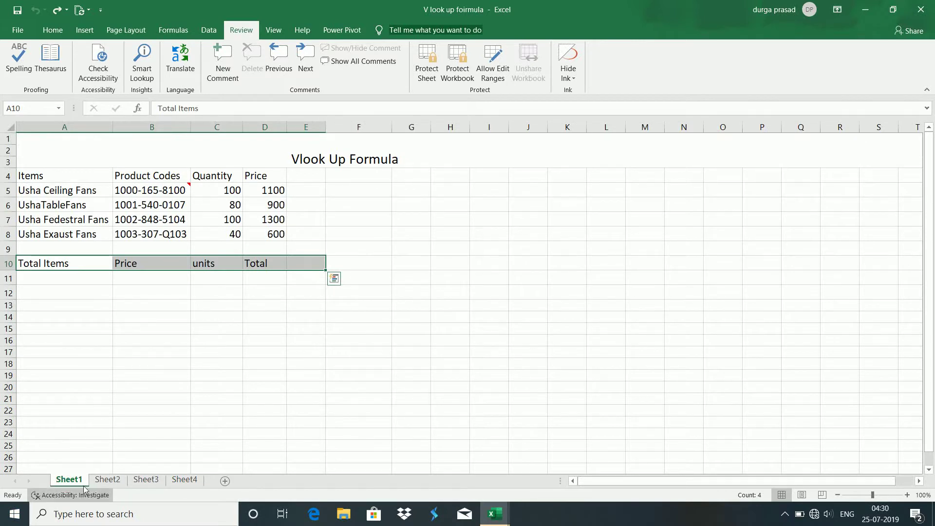
{"action": "left_click", "coordinate": [68, 483]}
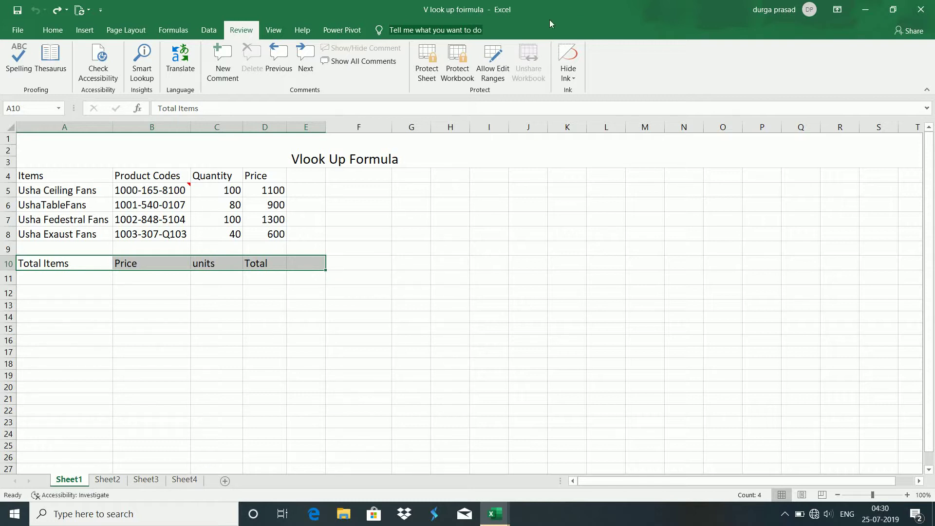
Protect the workbook structure with a confirmed password, then close the workbook.
{"action": "left_click", "coordinate": [458, 60]}
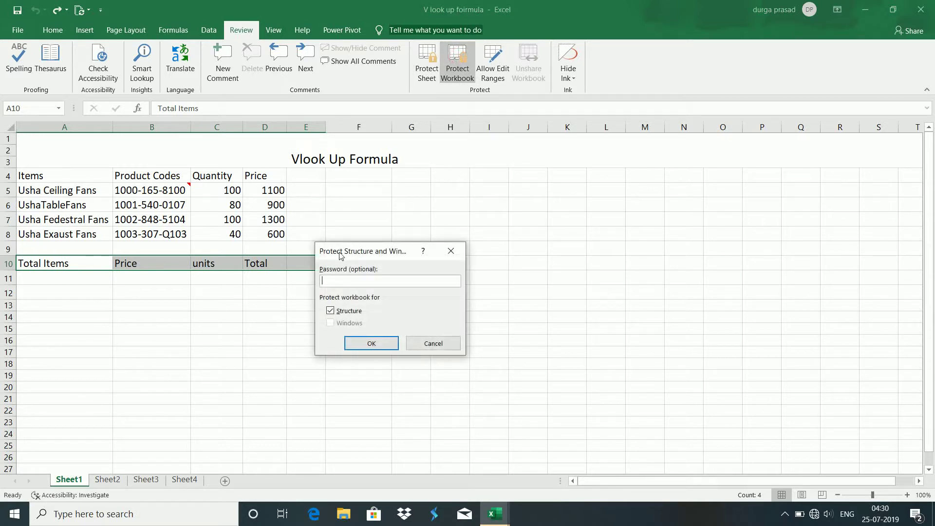
{"action": "left_click_drag", "start_coordinate": [348, 255], "coordinate": [350, 279]}
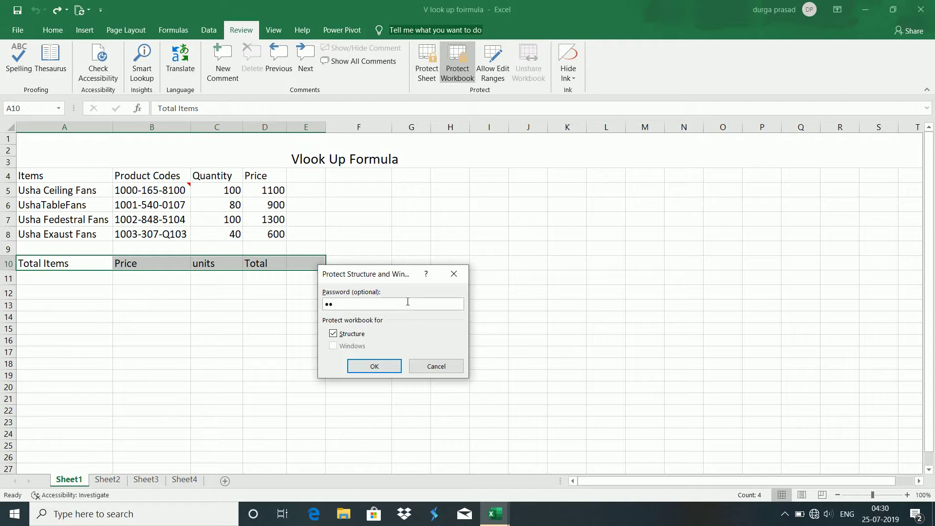
{"action": "left_click", "coordinate": [386, 368]}
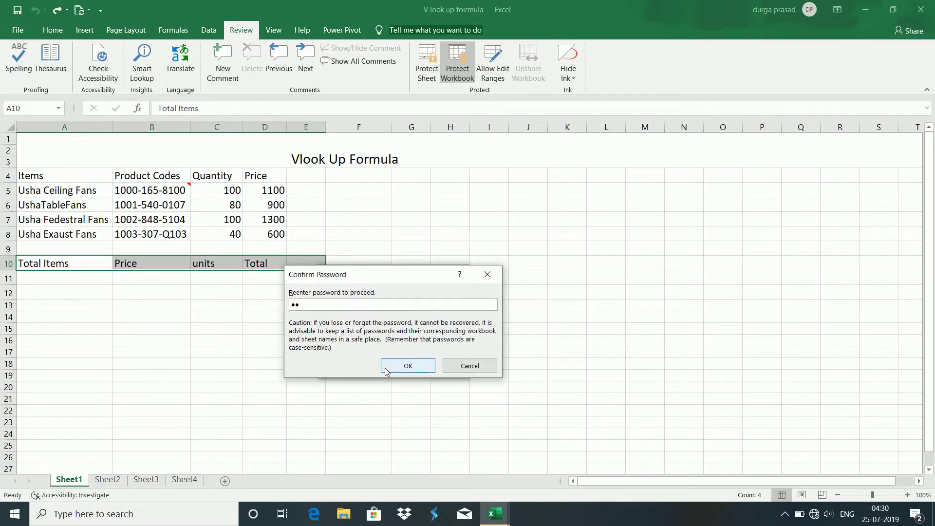
{"action": "left_click", "coordinate": [389, 370]}
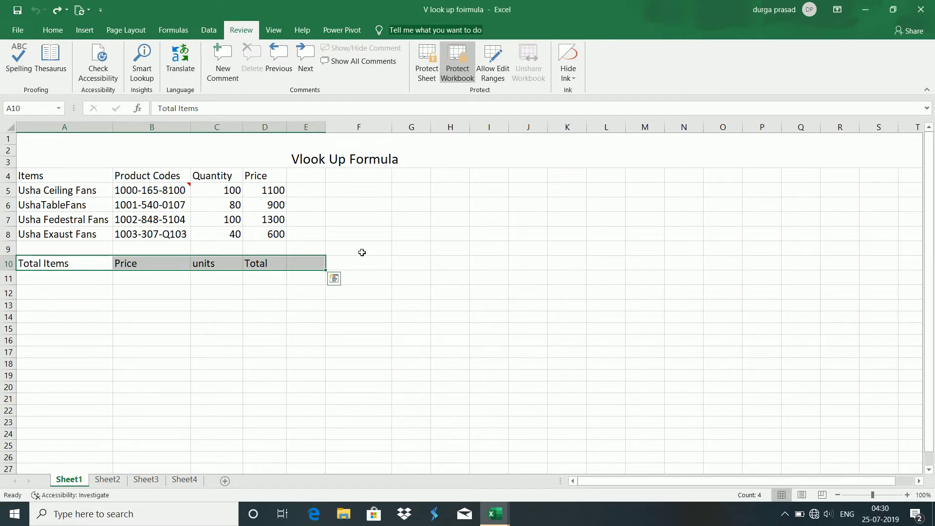
{"action": "key", "text": "ctrl+w"}
{"action": "left_click_drag", "start_coordinate": [370, 169], "coordinate": [721, 300]}
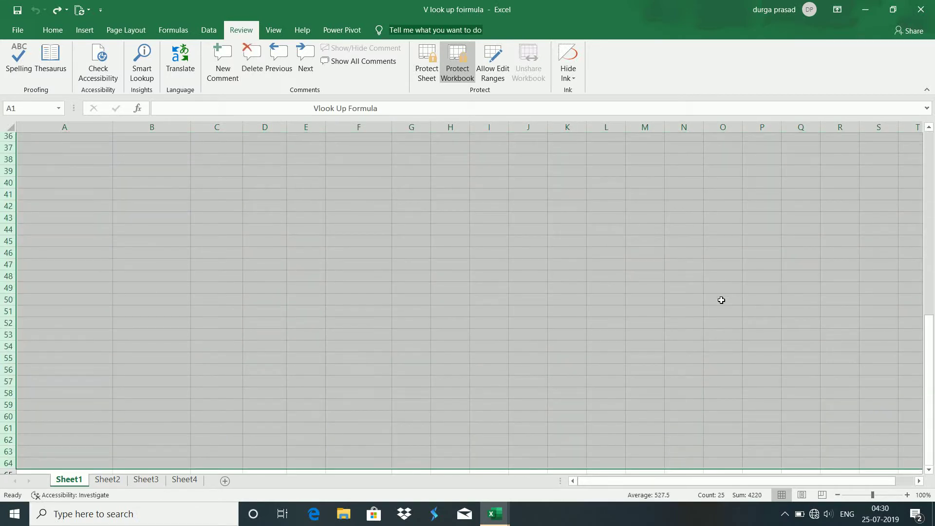
{"action": "scroll", "coordinate": [691, 263], "scroll_direction": "up", "scroll_amount": 12}
{"action": "left_click", "coordinate": [500, 50]}
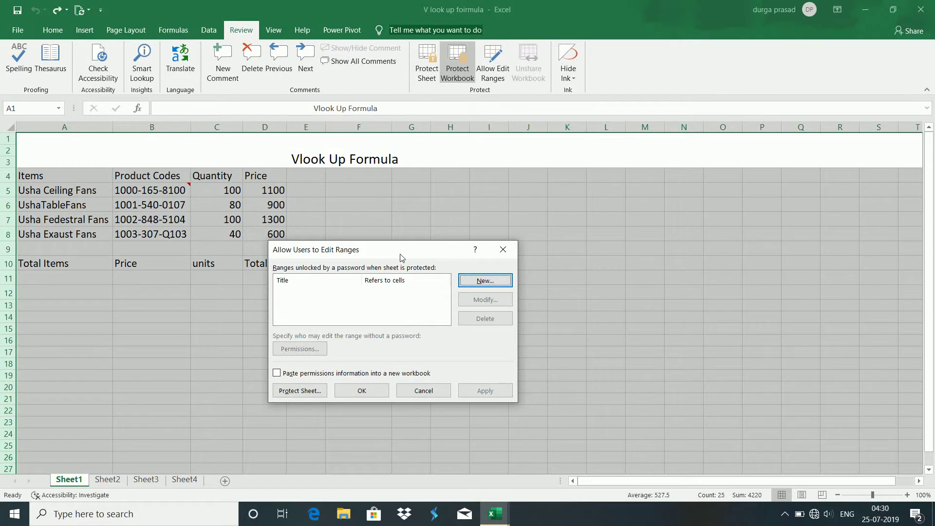
{"action": "left_click_drag", "start_coordinate": [400, 254], "coordinate": [381, 235]}
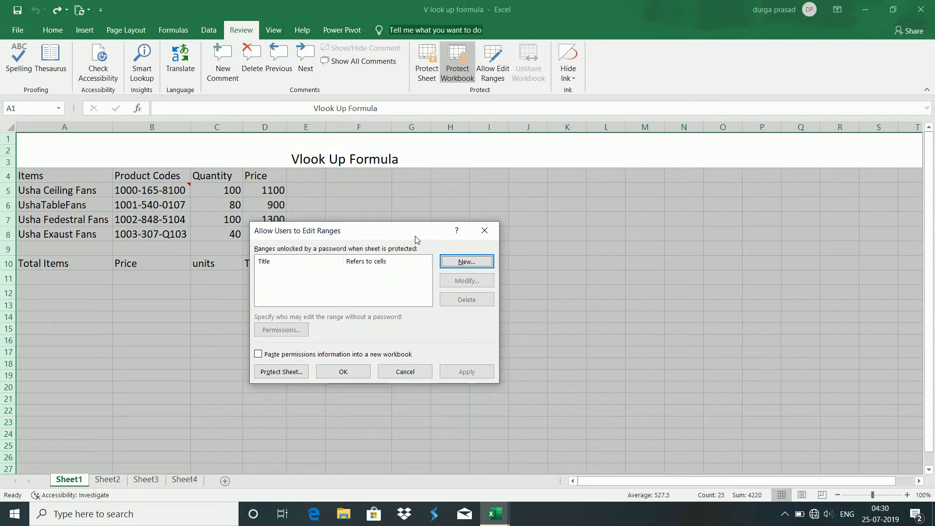
{"action": "left_click", "coordinate": [258, 354]}
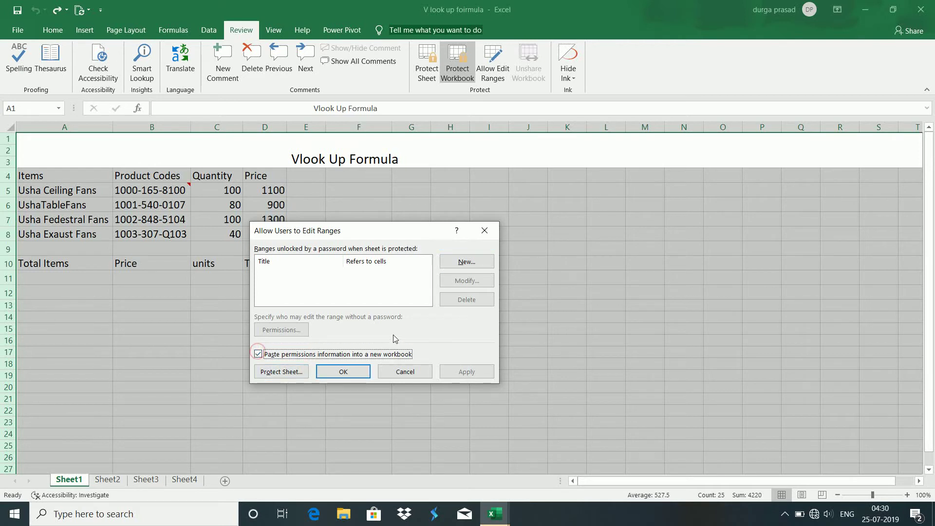
{"action": "left_click_drag", "start_coordinate": [364, 236], "coordinate": [492, 235]}
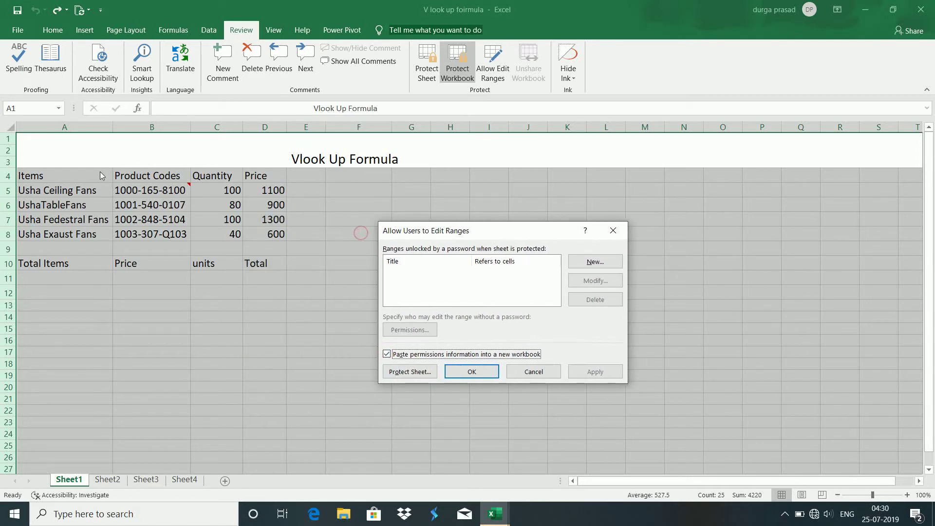
{"action": "left_click", "coordinate": [76, 181]}
{"action": "left_click", "coordinate": [595, 262]}
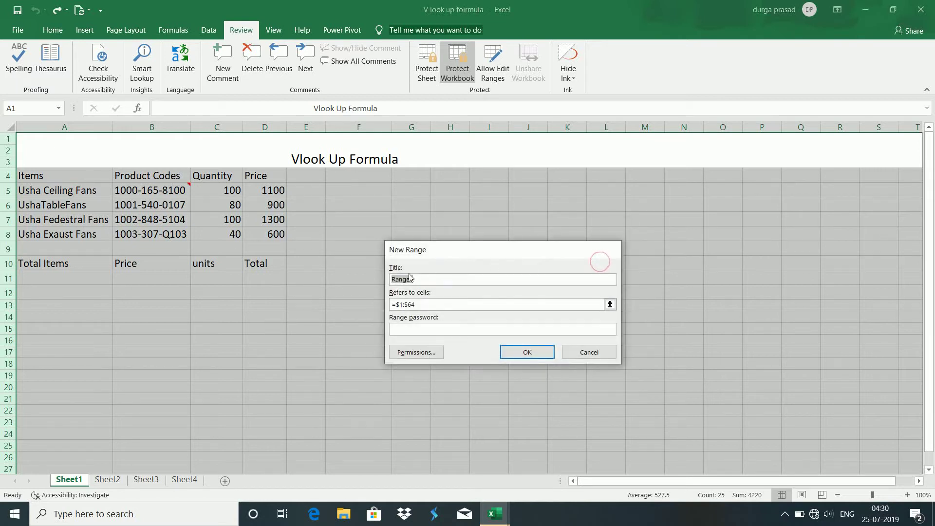
{"action": "left_click", "coordinate": [406, 329]}
{"action": "left_click", "coordinate": [589, 352]}
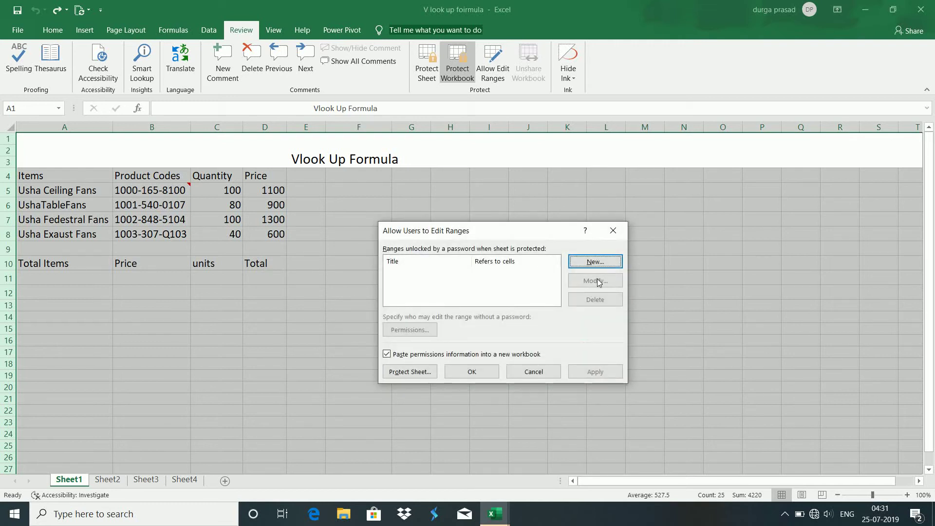
{"action": "left_click", "coordinate": [534, 372]}
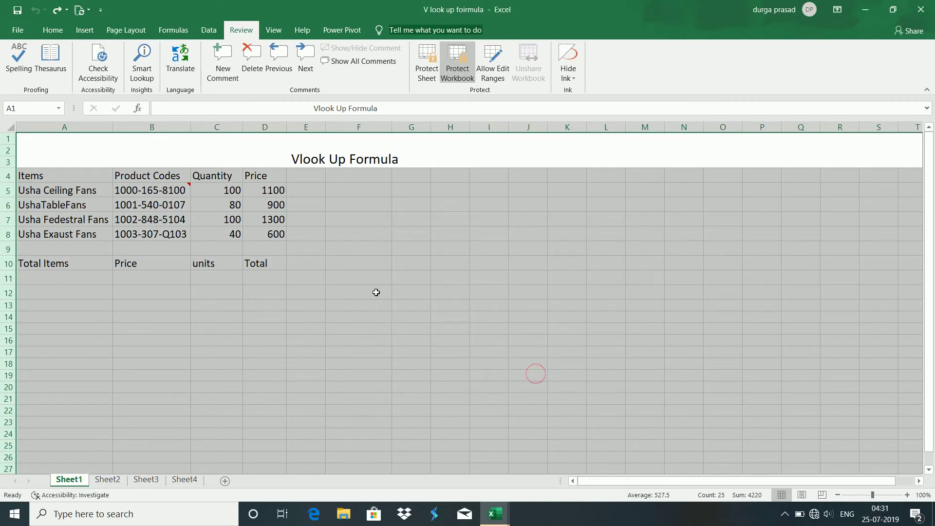
{"action": "left_click", "coordinate": [319, 274]}
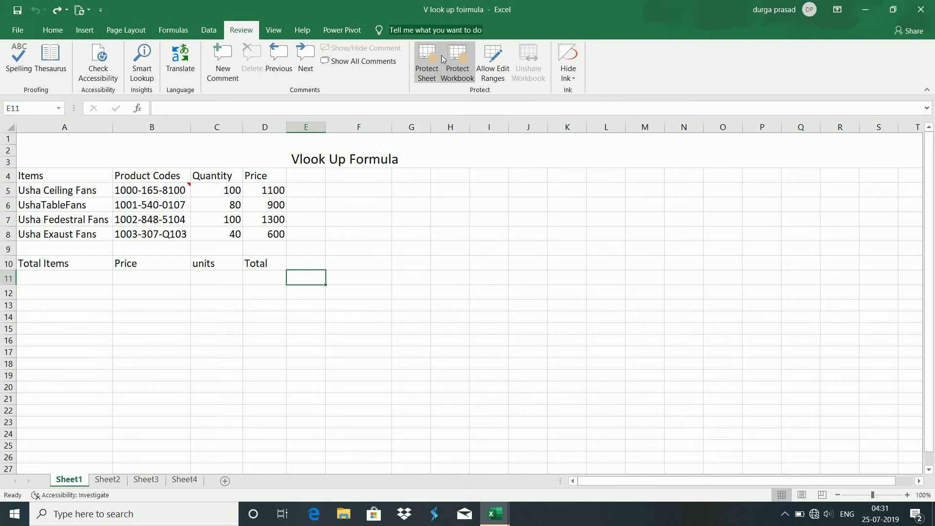
{"action": "left_click", "coordinate": [349, 217]}
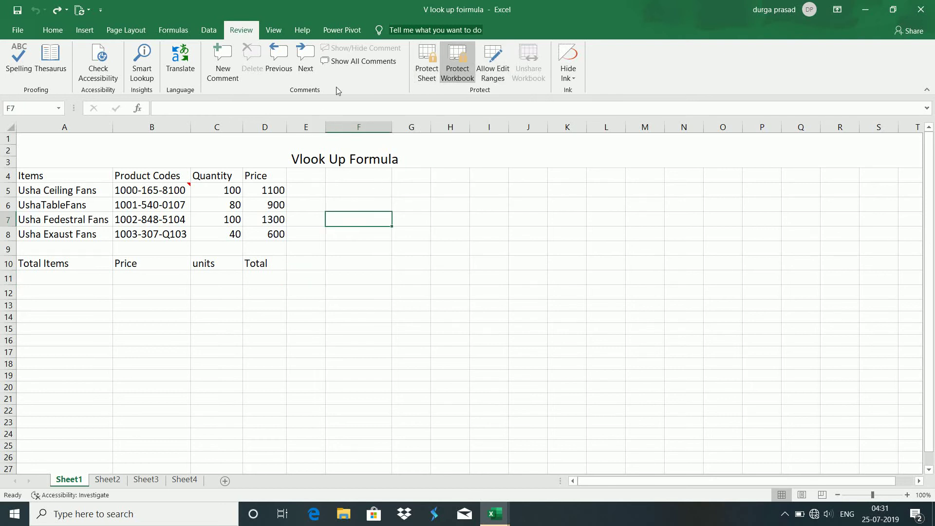